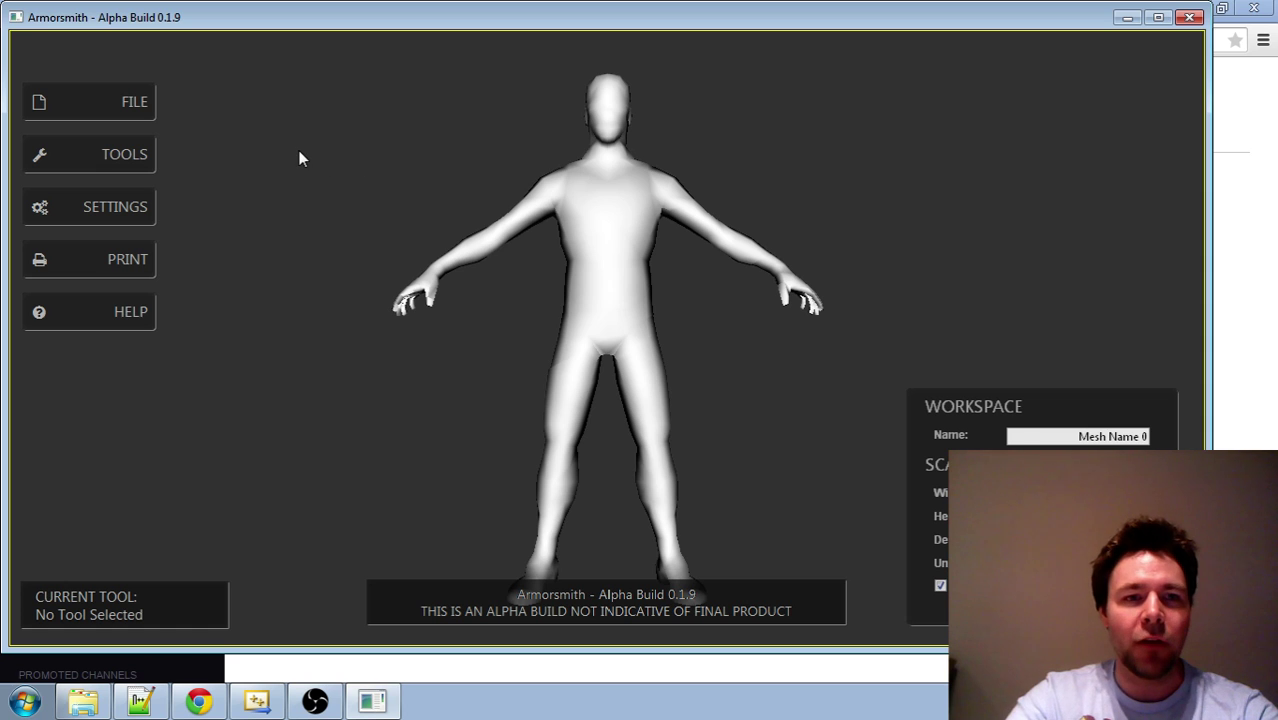
Step: Import IronManMk3_Chest.pdo through File > Import to load the chest mesh and template
click(124, 101)
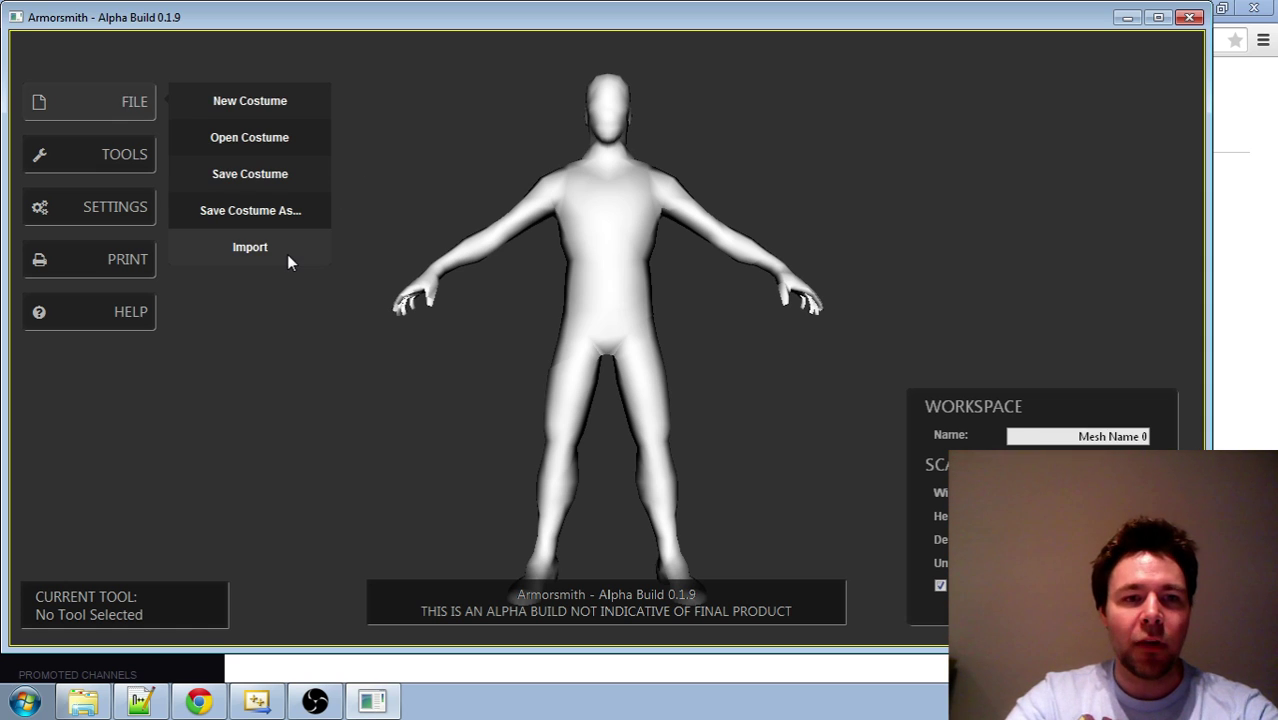
click(254, 250)
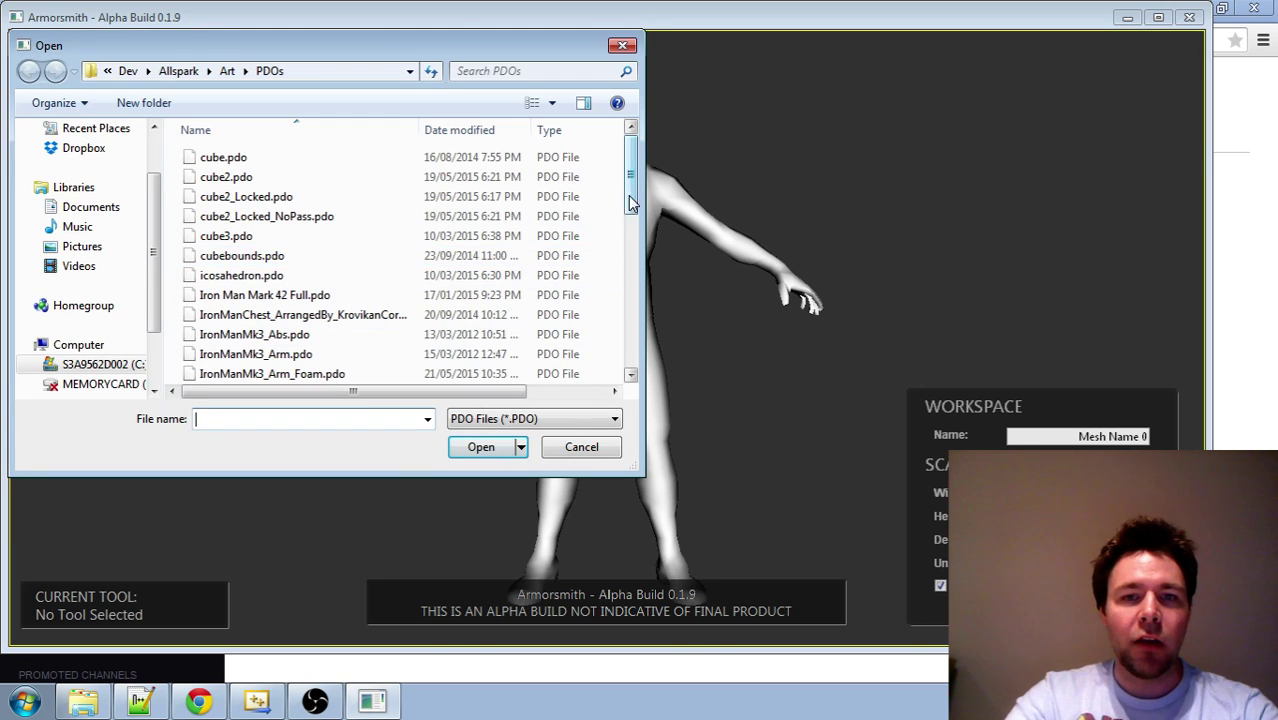
scroll(628, 225, down, 1)
drag(628, 225, 632, 246)
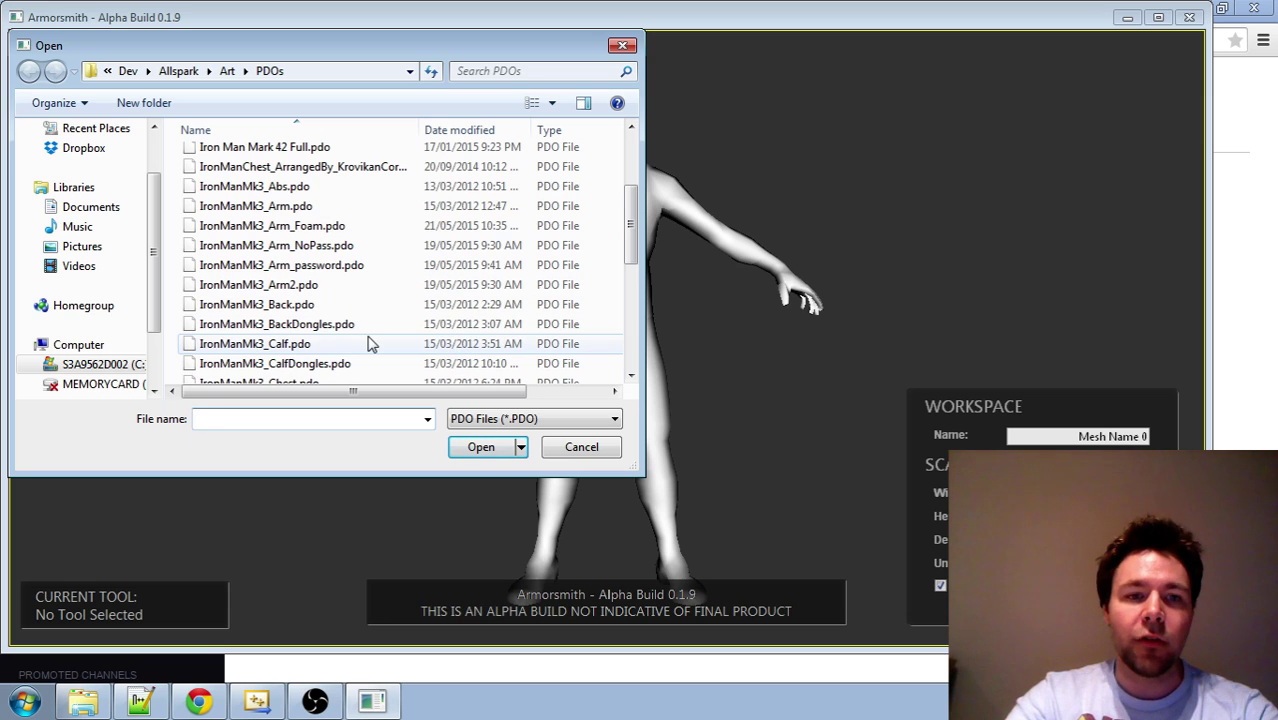
scroll(567, 280, down, 1)
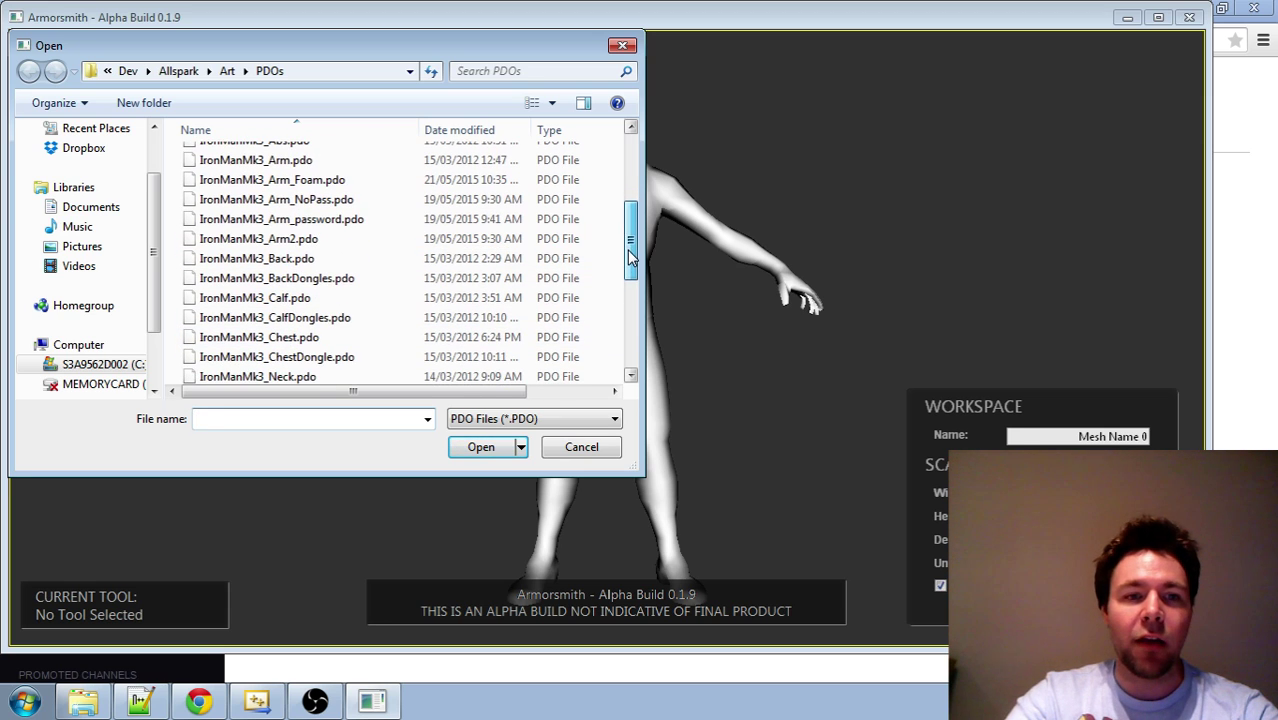
double_click(343, 337)
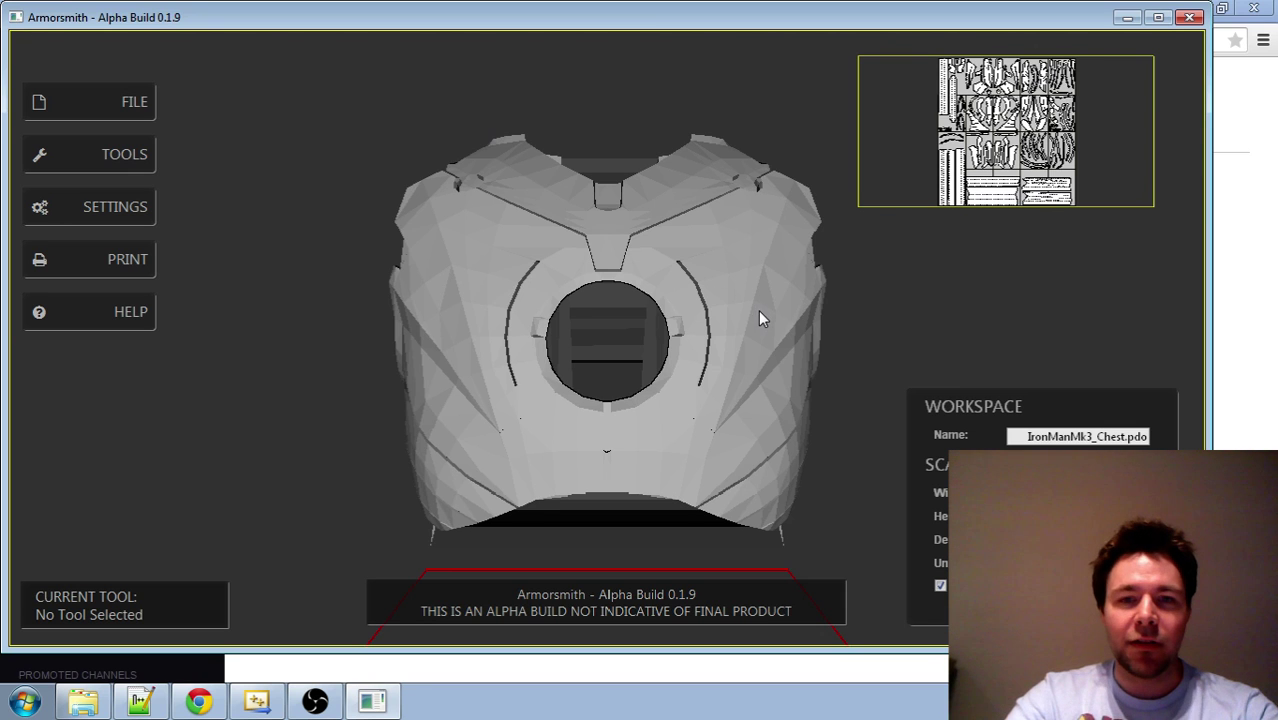
Step: Tilt and zoom the chest to view it from above, then show its template sheet
drag(758, 310, 636, 285)
scroll(651, 270, down, 3)
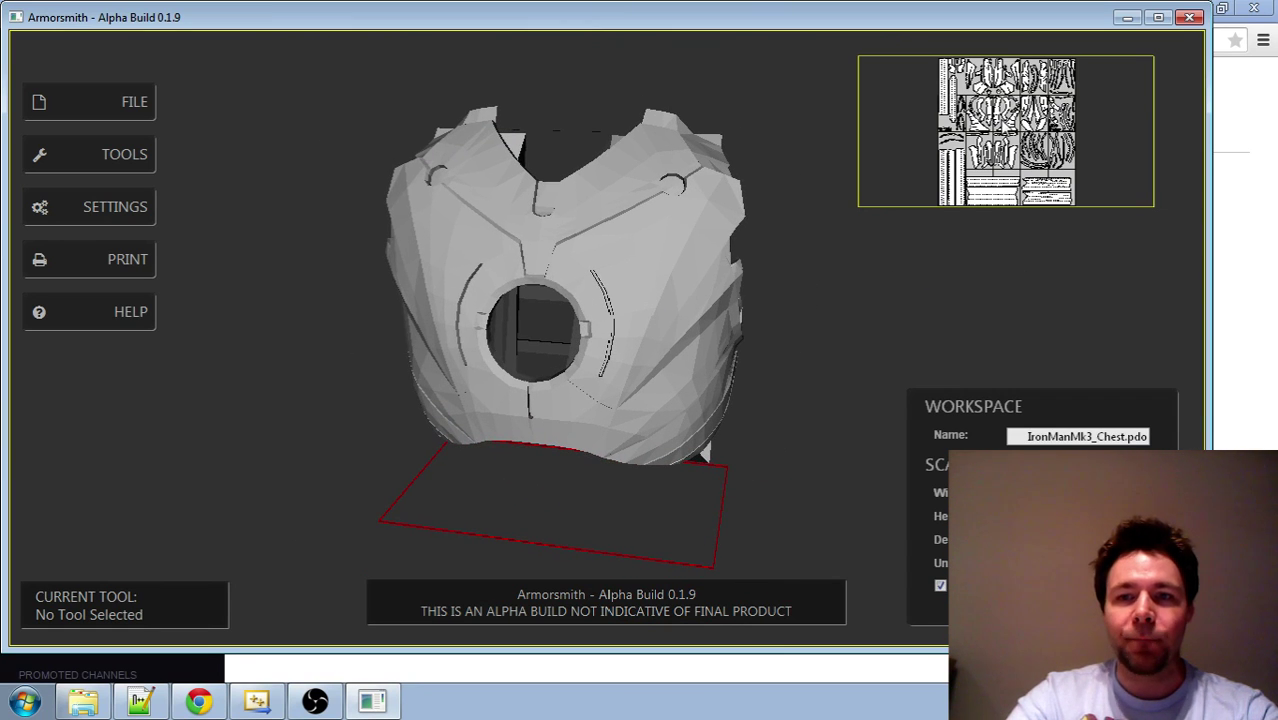
click(990, 138)
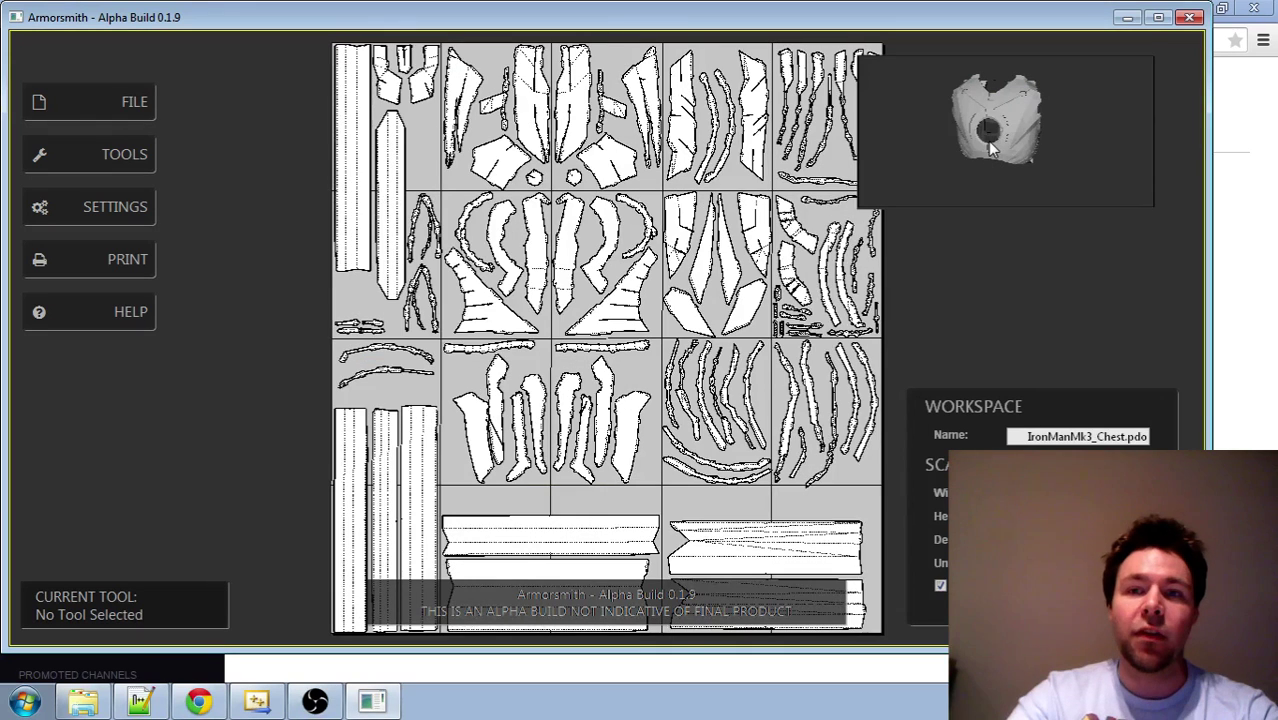
Step: Toggle between template and 3-D chest, orbit it slightly, and select the workspace Name field
click(991, 137)
click(991, 137)
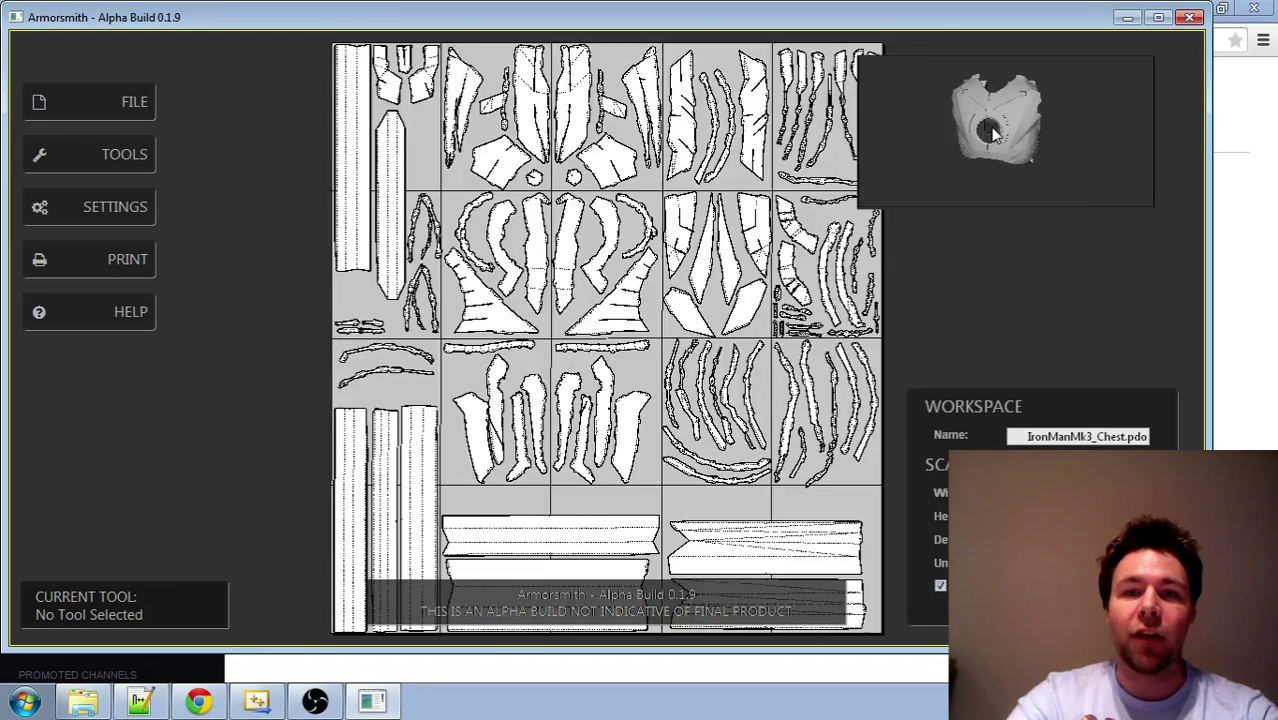
click(991, 137)
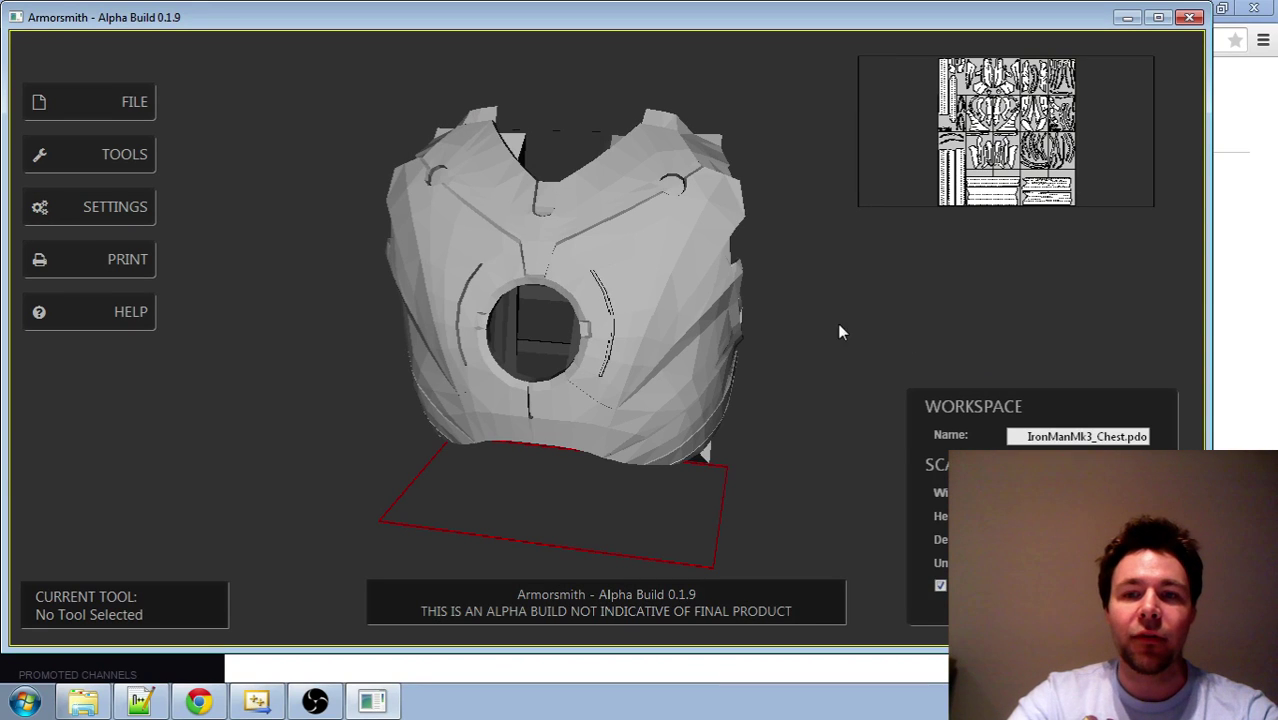
middle_drag(896, 327, 864, 335)
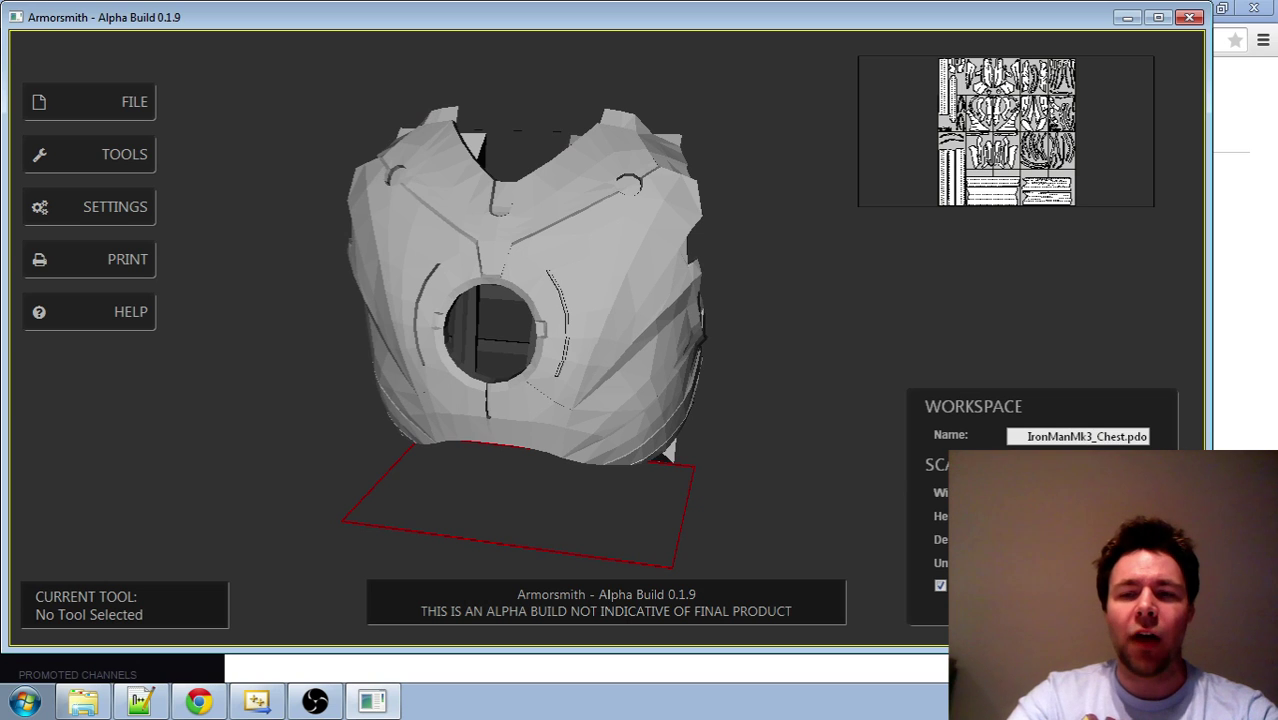
click(1063, 438)
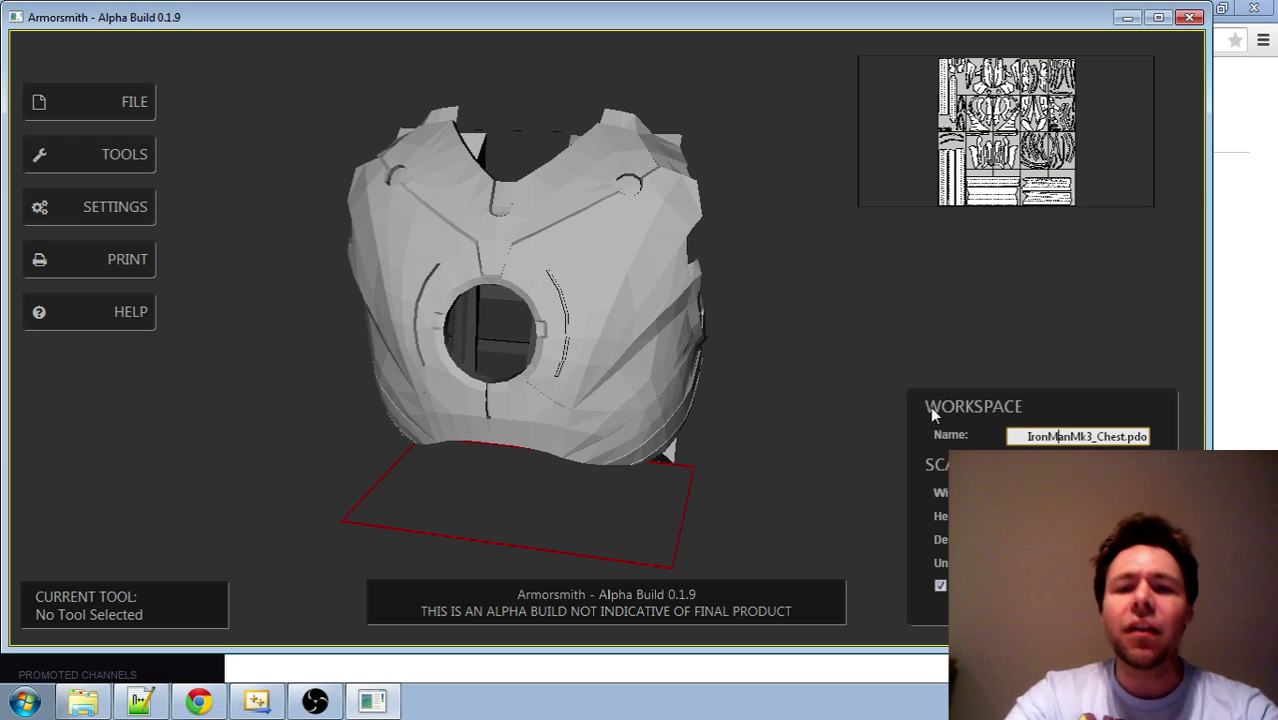
Step: Import IronManMk3_Back.pdo through File > Import so it loads beside the chest
click(98, 105)
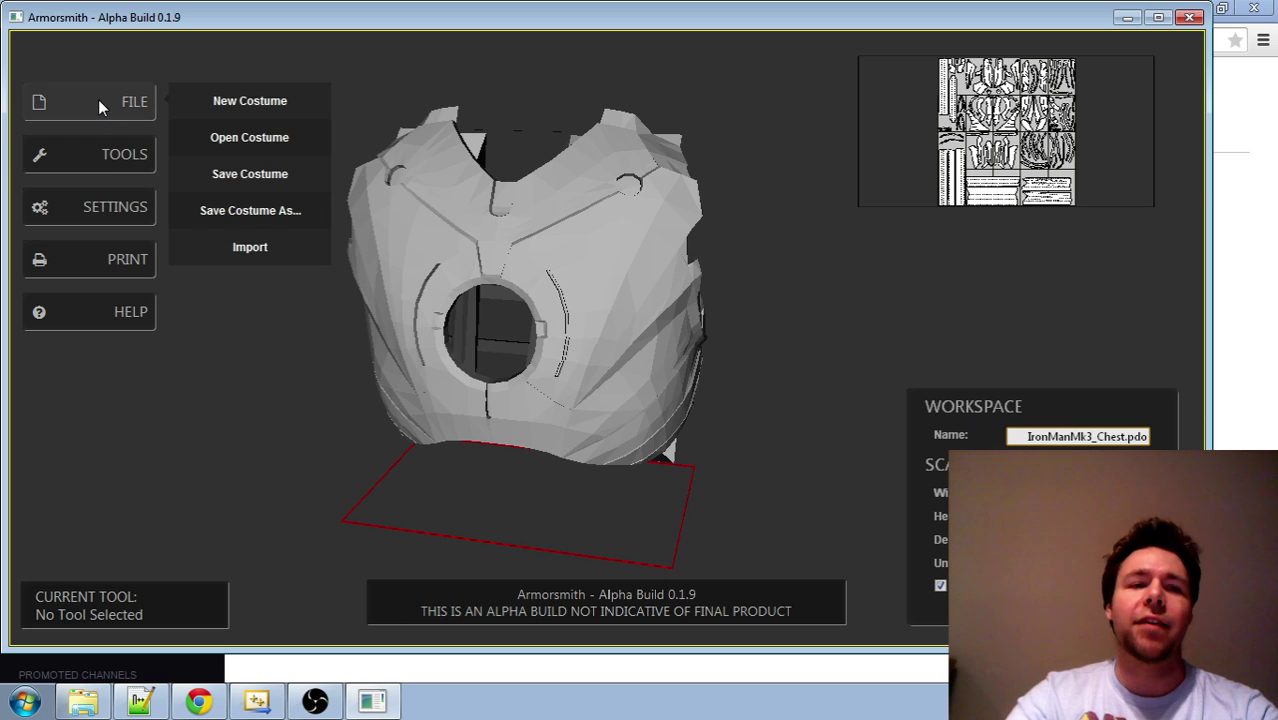
click(246, 246)
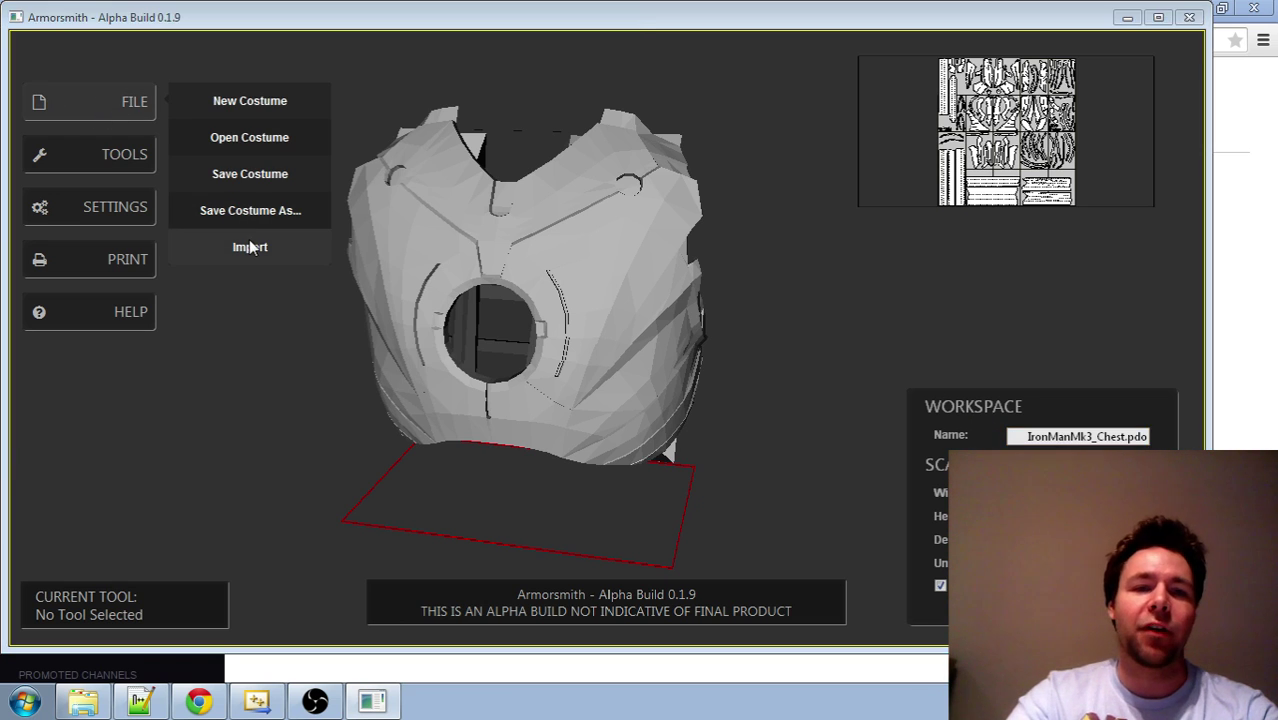
drag(630, 188, 628, 258)
double_click(367, 268)
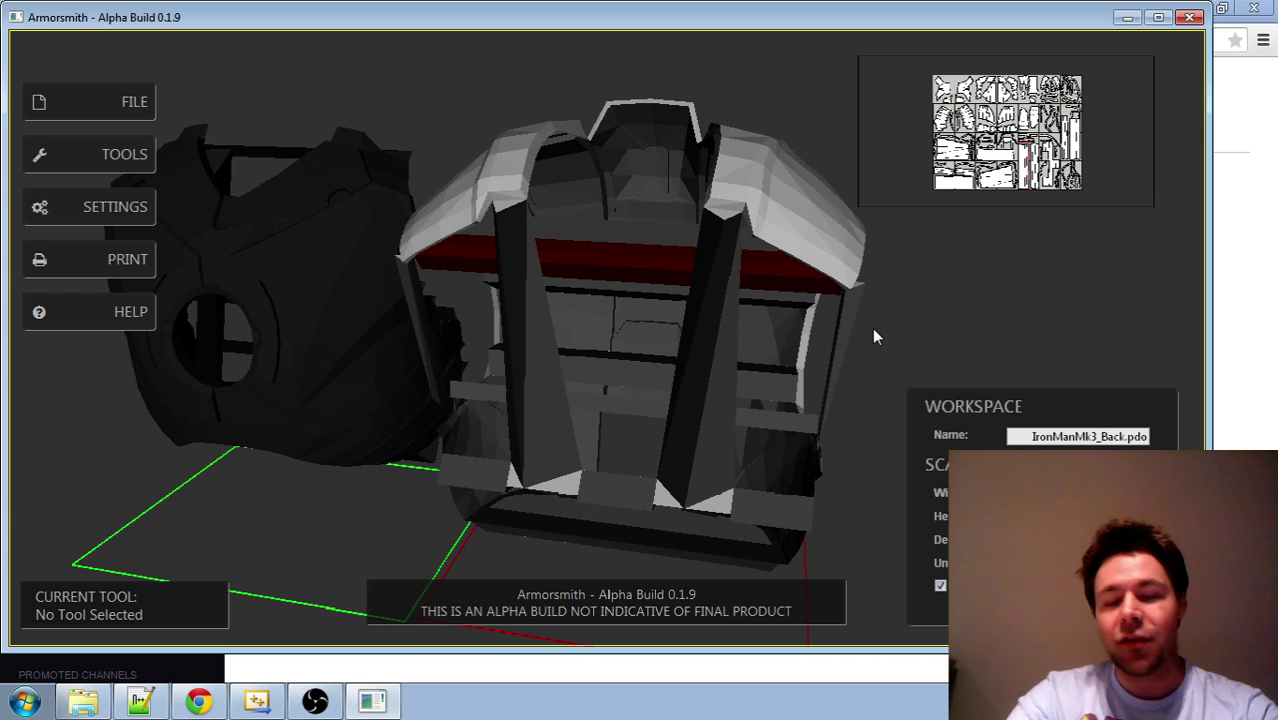
Step: Orbit around both pieces and switch between back and chest, leaving the chest active
drag(890, 318, 893, 268)
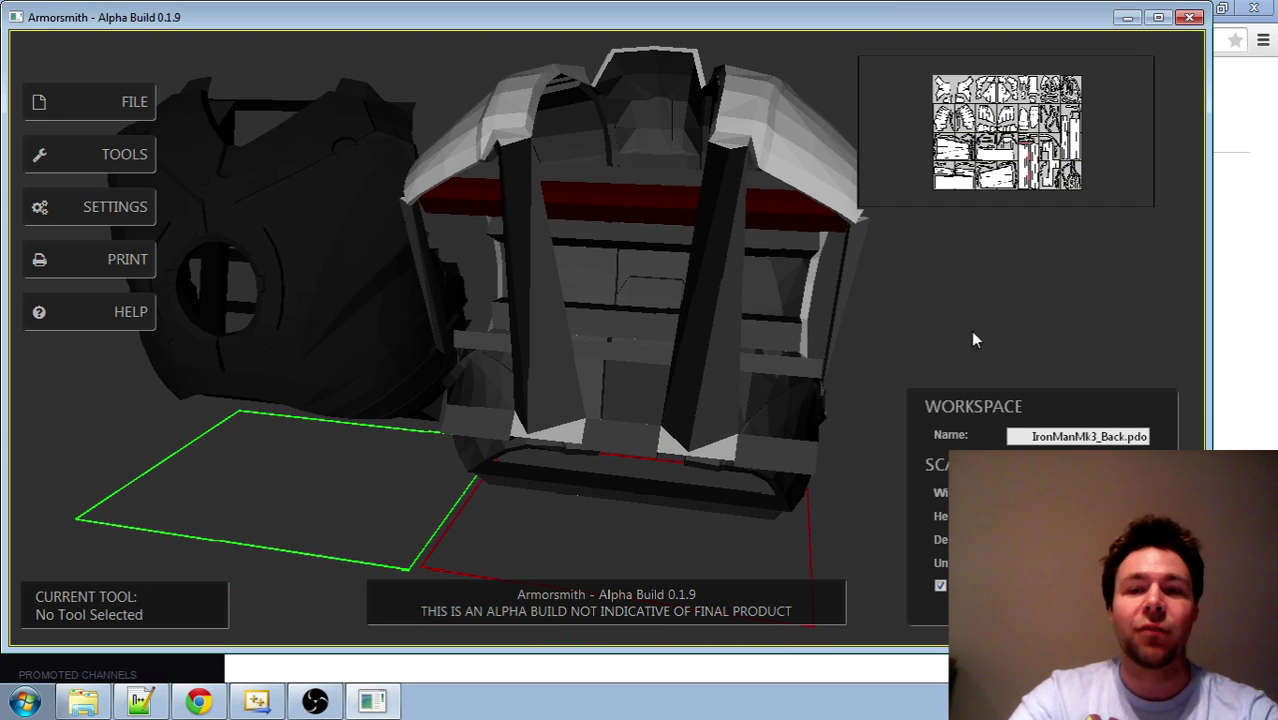
drag(933, 337, 542, 300)
click(377, 280)
drag(359, 199, 673, 317)
click(533, 308)
click(359, 271)
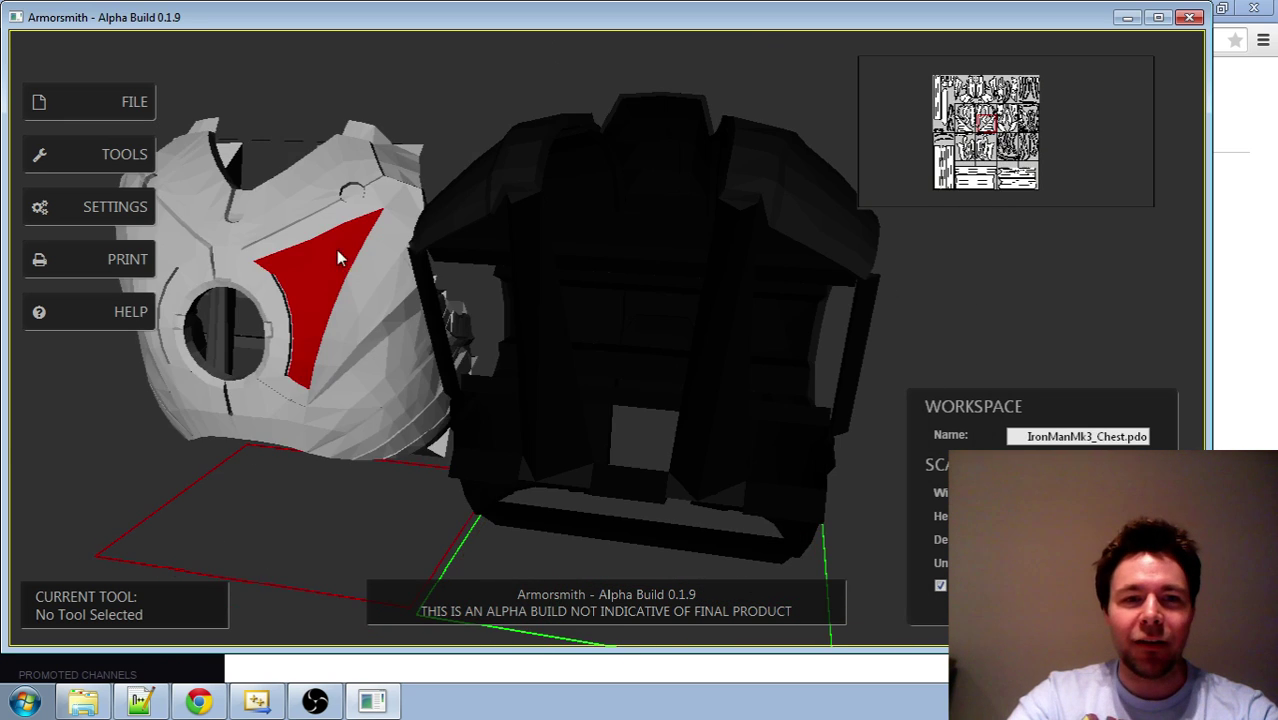
click(701, 274)
click(332, 247)
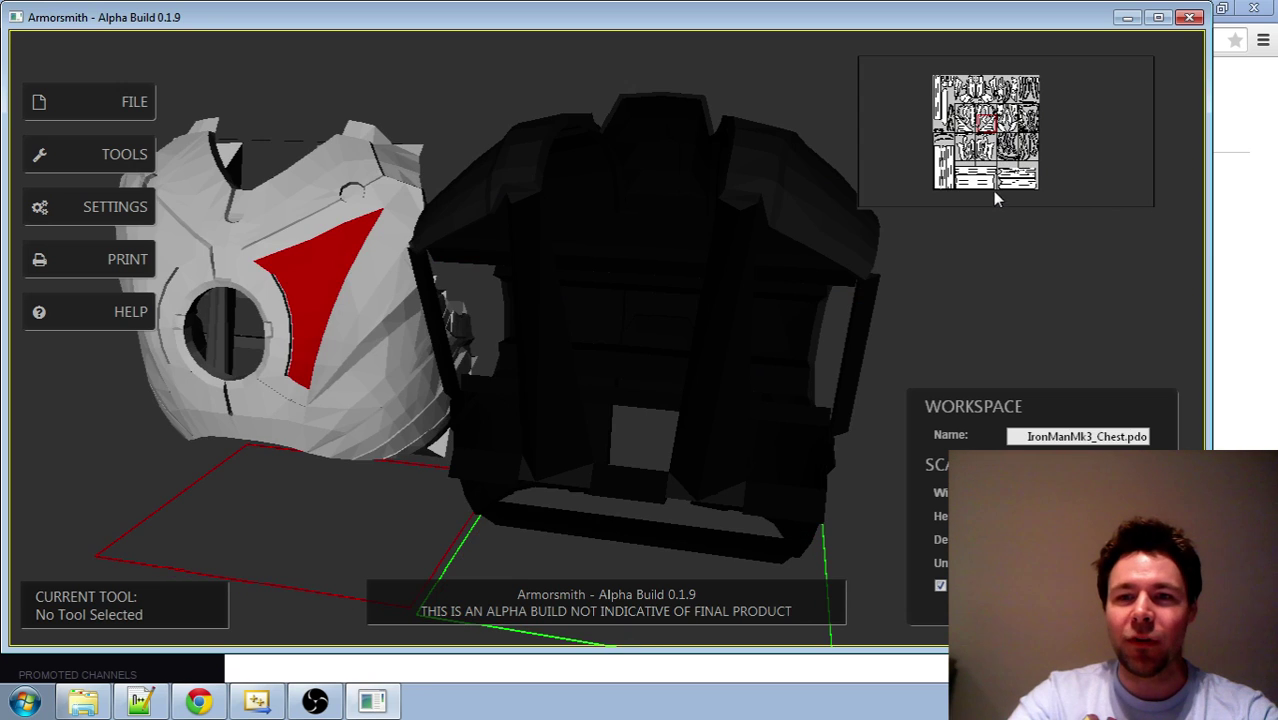
click(671, 263)
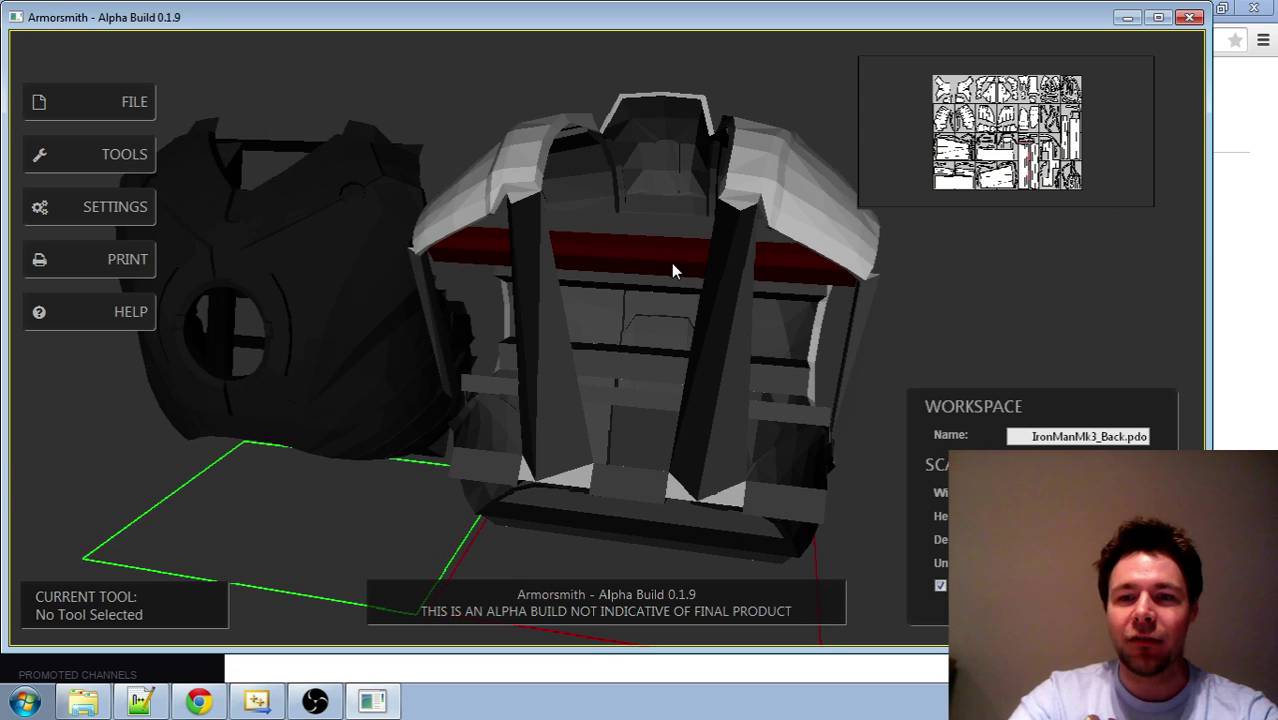
click(394, 290)
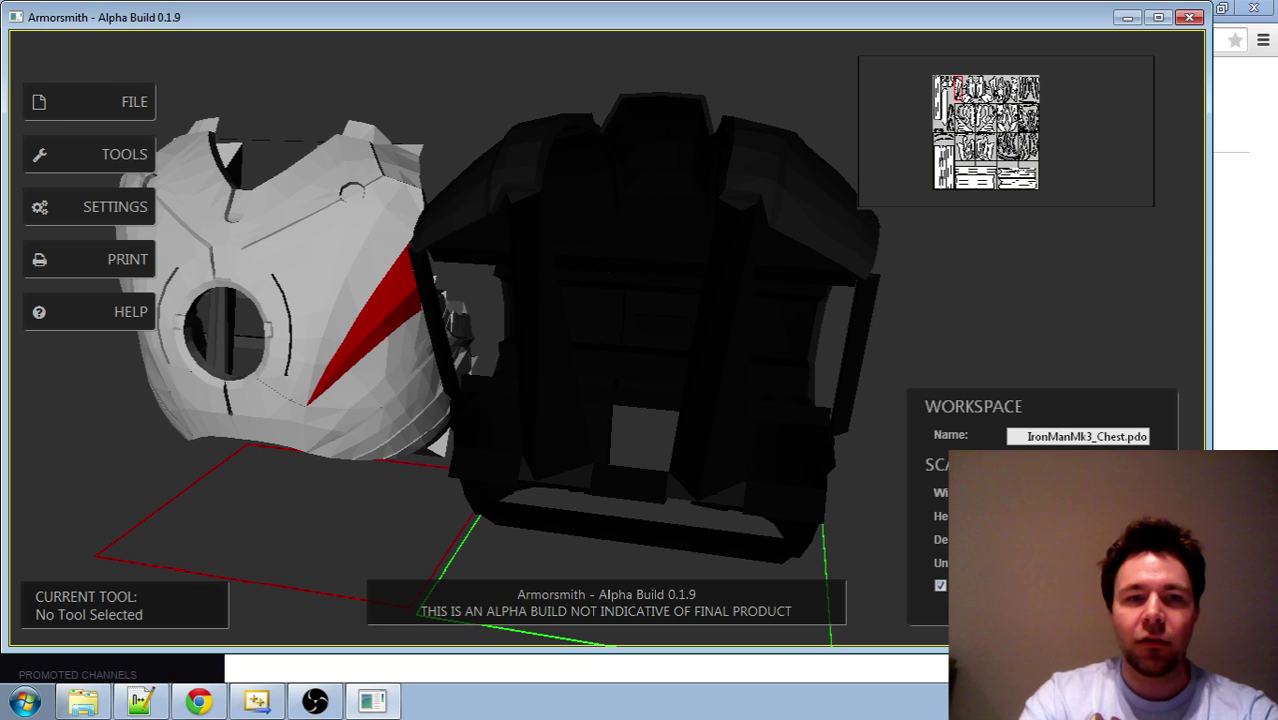
Step: Scale up the chest piece, then orbit and zoom to face its front plate
key(Return)
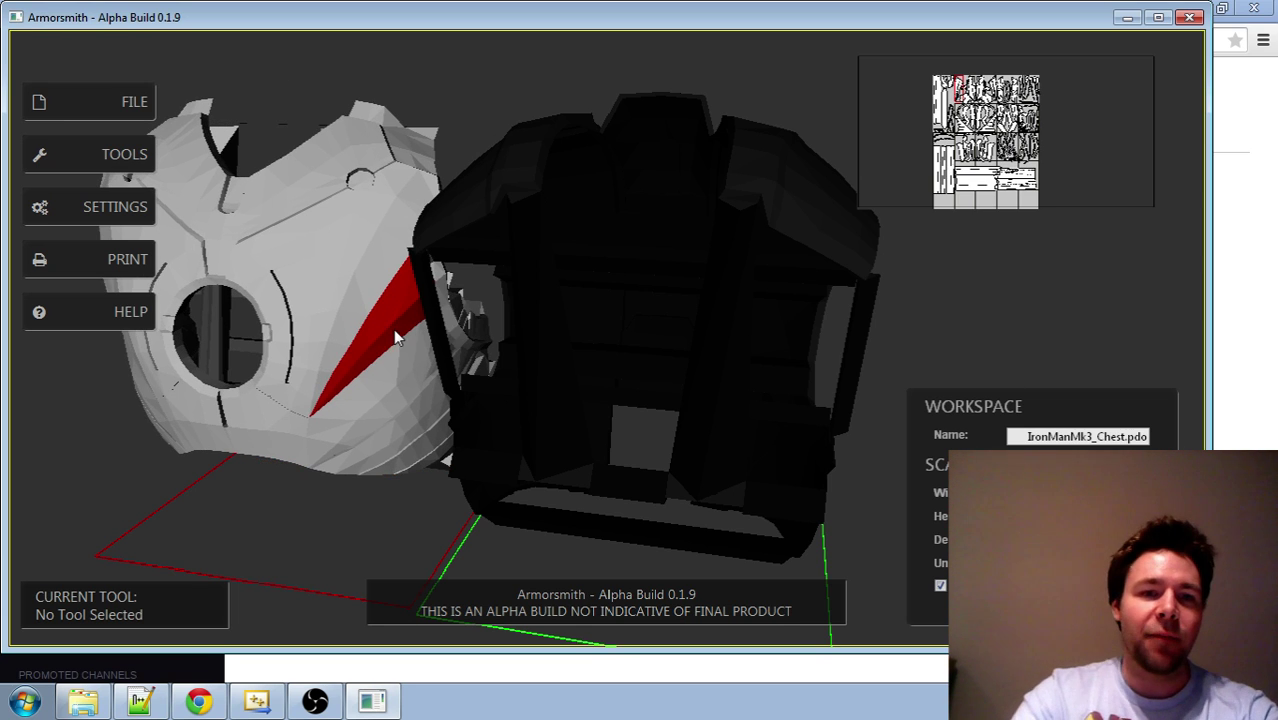
middle_drag(393, 328, 623, 320)
scroll(624, 330, up, 3)
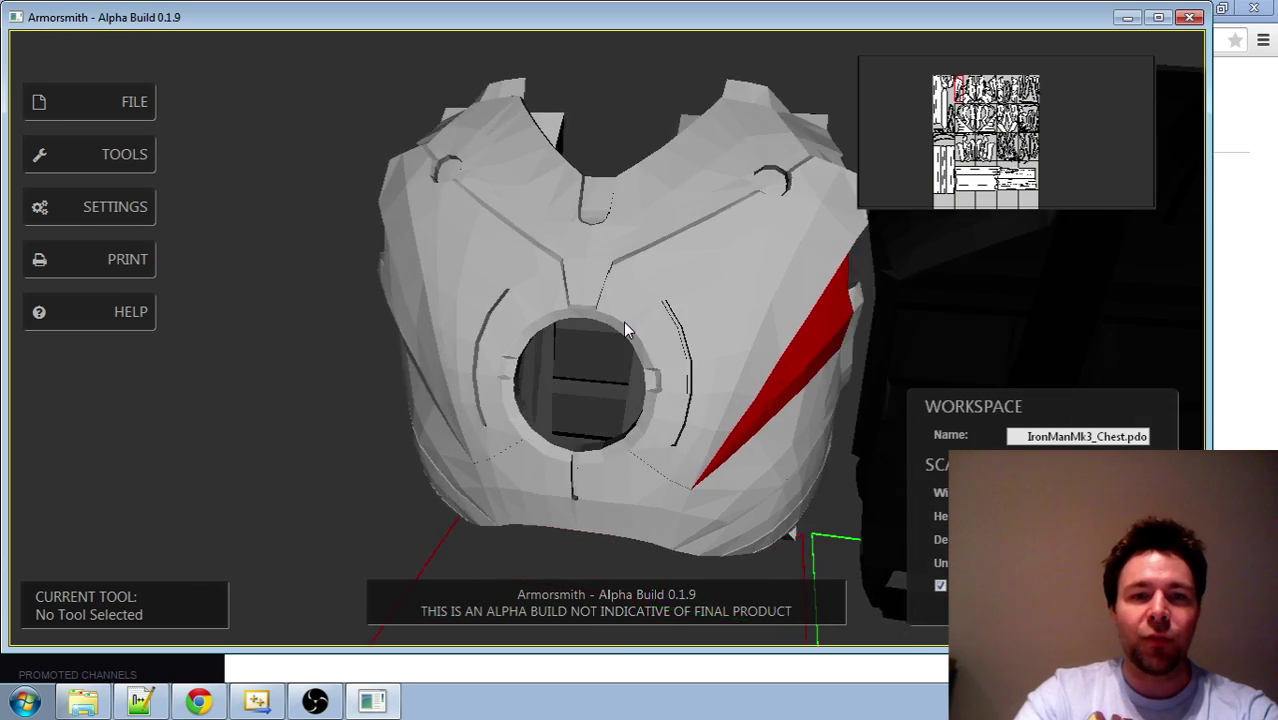
middle_drag(608, 292, 557, 286)
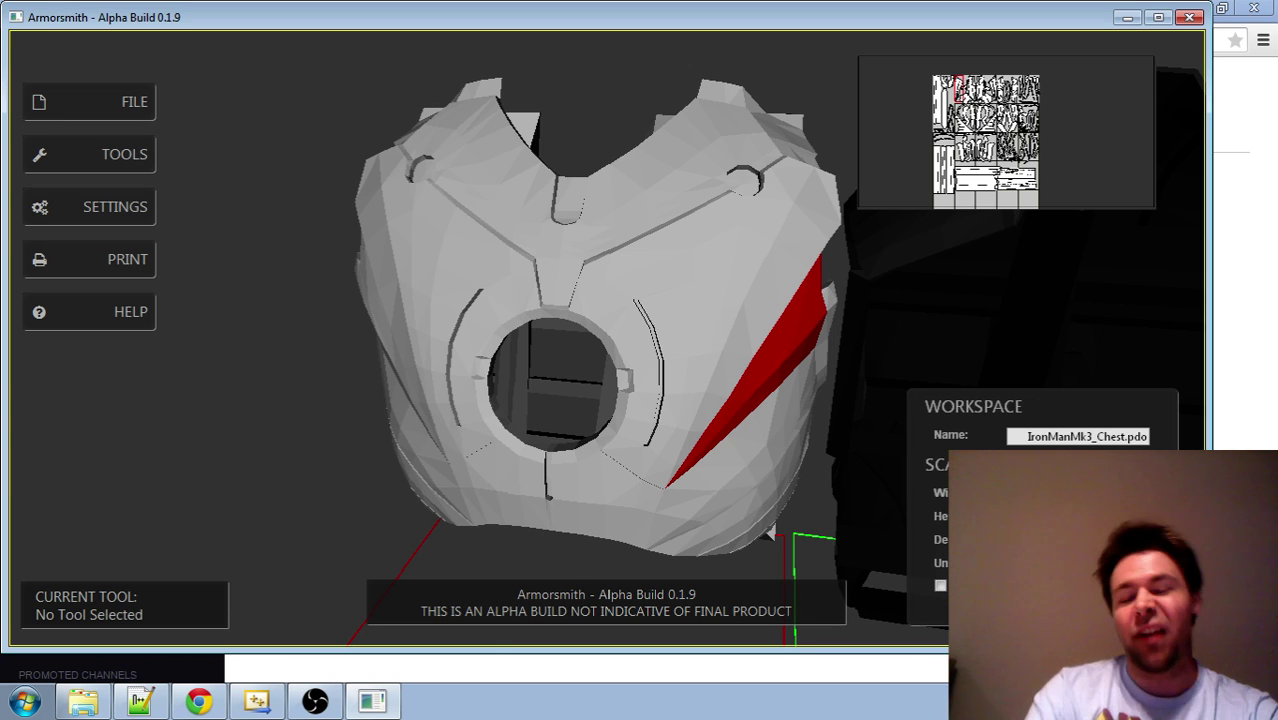
drag(600, 340, 620, 380)
Step: Toggle the main view to the template sheet and back, then orbit to the chest's side
click(1013, 123)
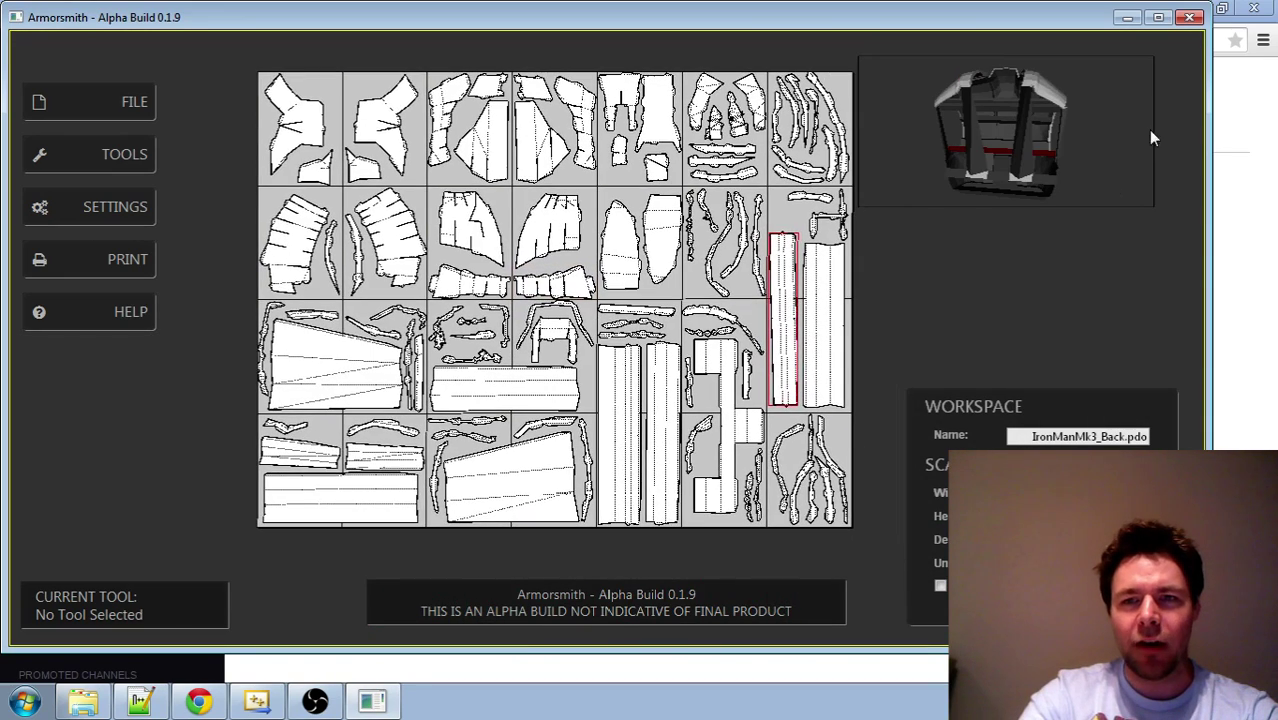
click(1148, 130)
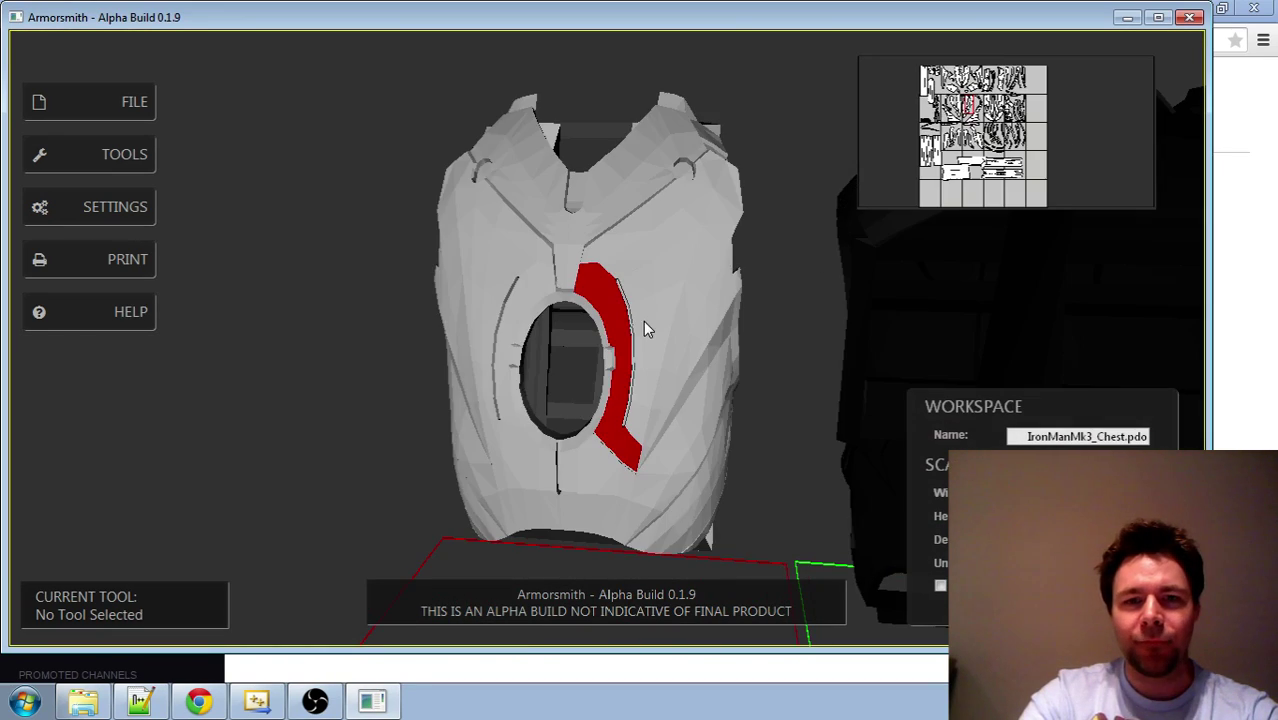
drag(680, 499, 593, 465)
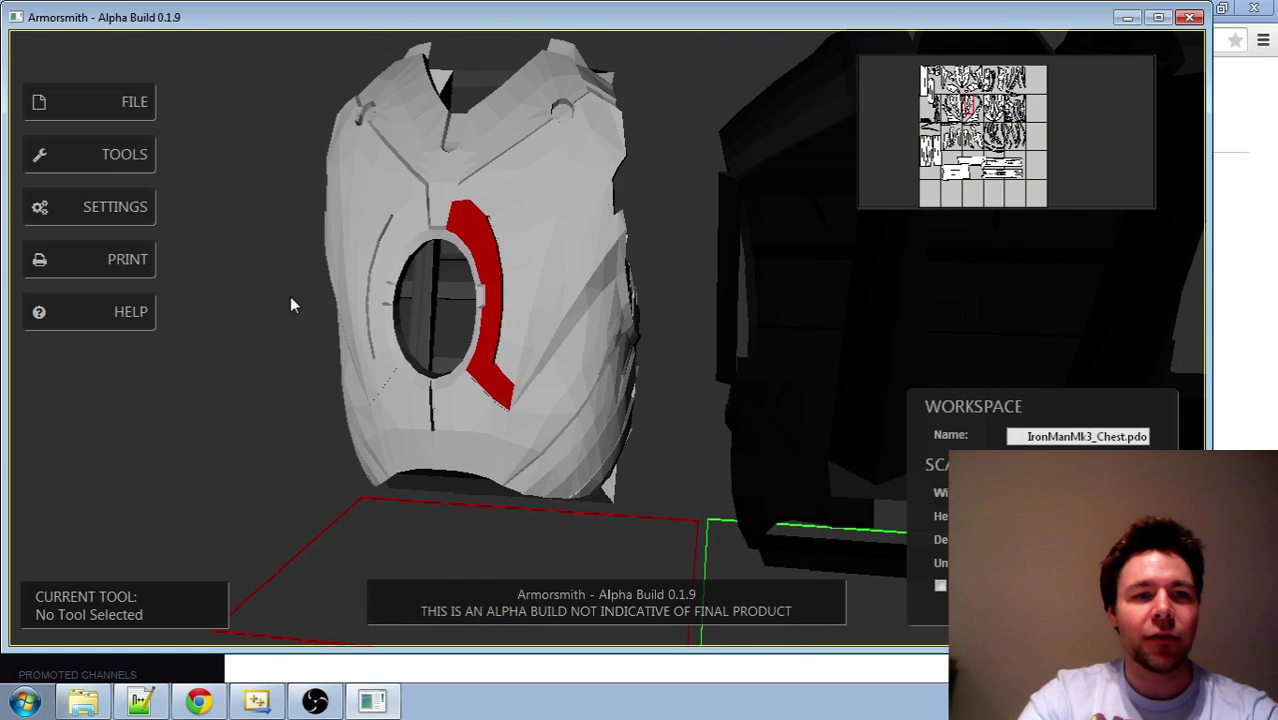
Step: Open the program settings from the transform tools and close the settings notice
click(127, 157)
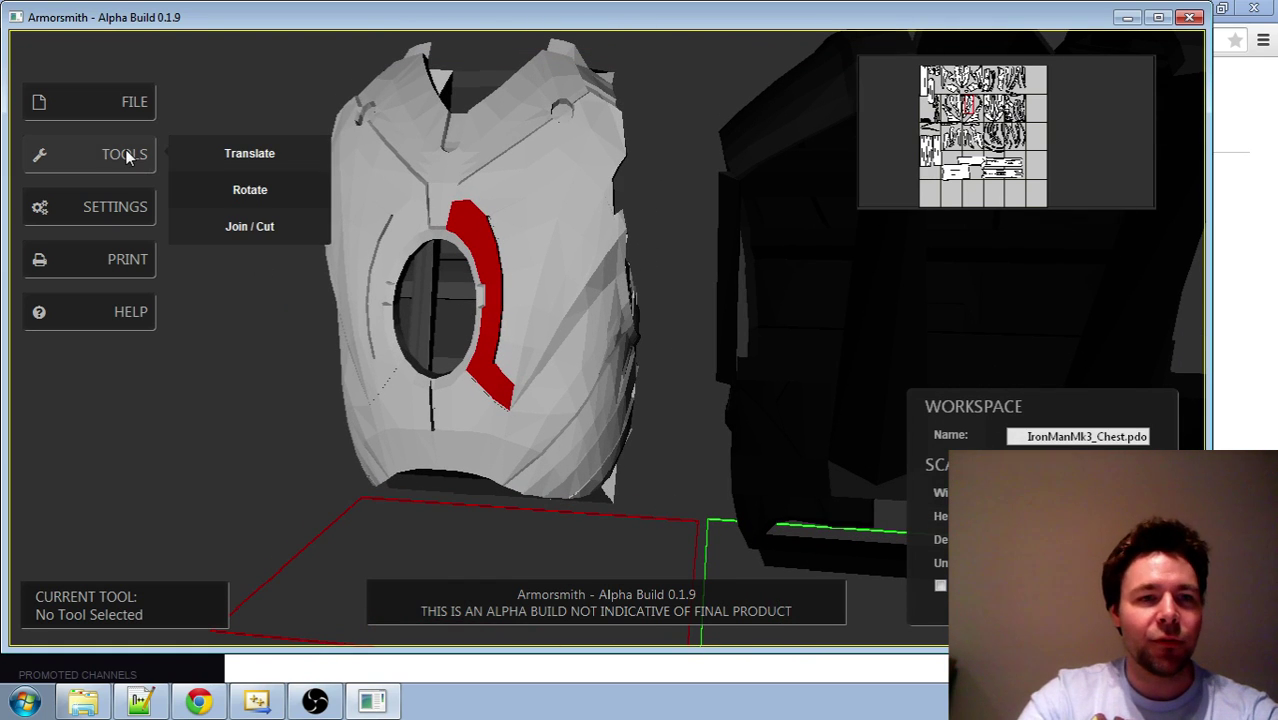
click(91, 207)
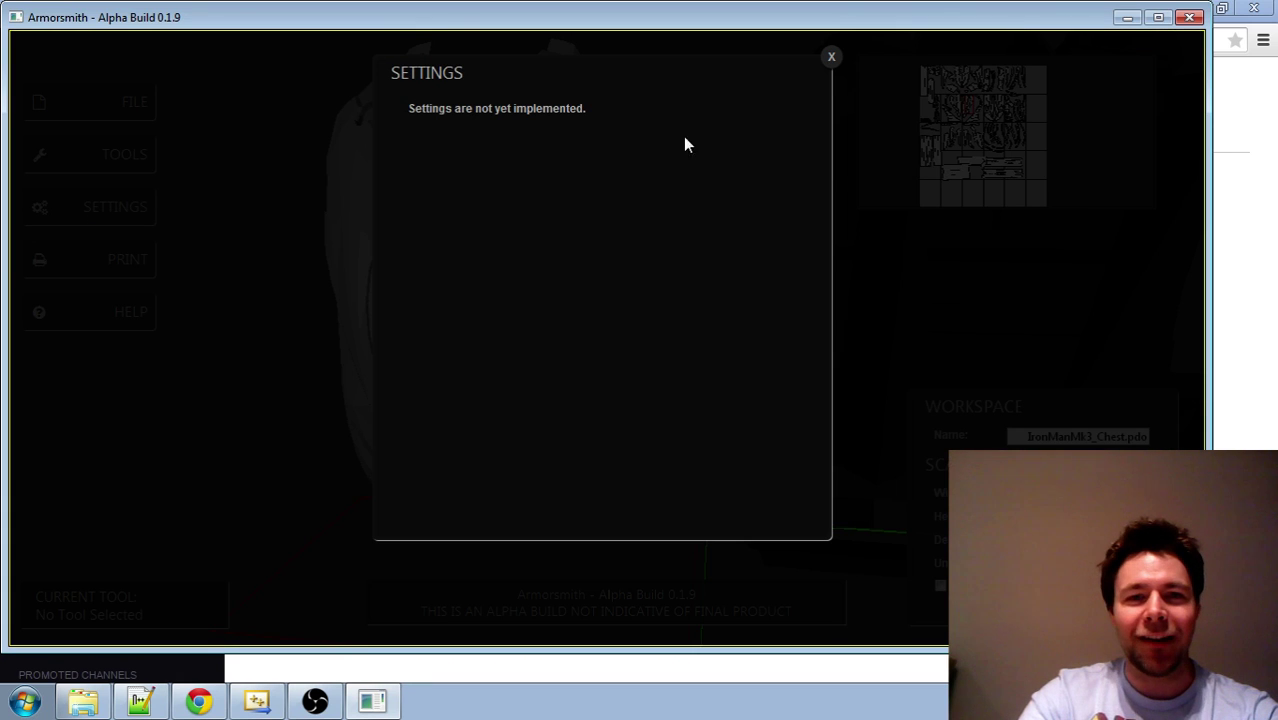
click(828, 58)
Step: Review the keyboard shortcuts help, close it, and orbit the 3-D view
click(98, 312)
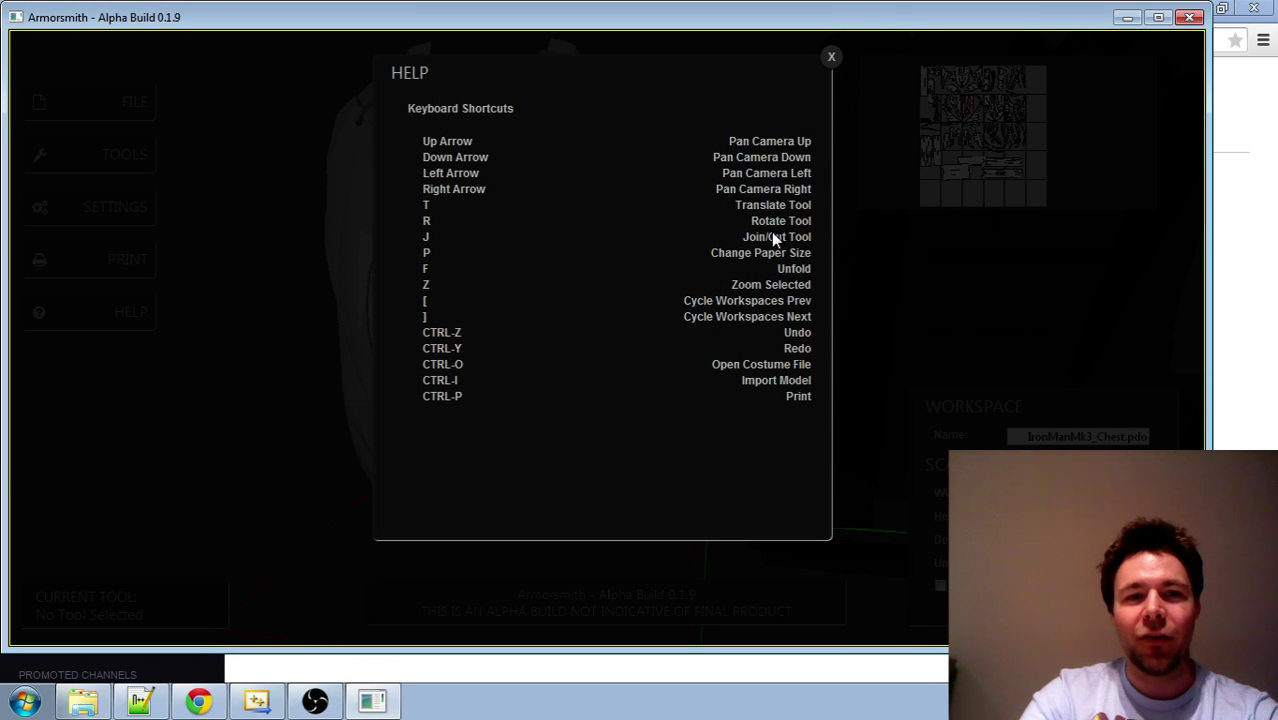
click(831, 58)
drag(742, 297, 596, 325)
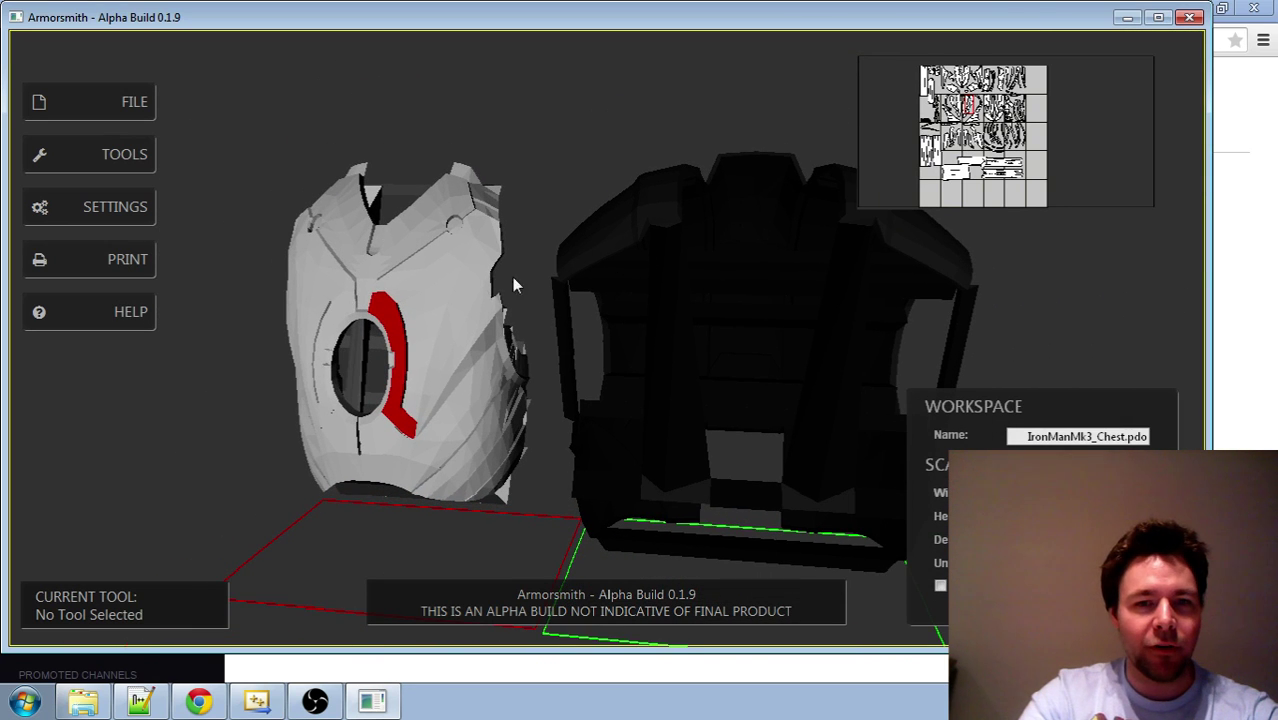
Step: Select IronManMk3_Back.pdo and show its flattened pattern sheet zoomed in the main view
click(702, 268)
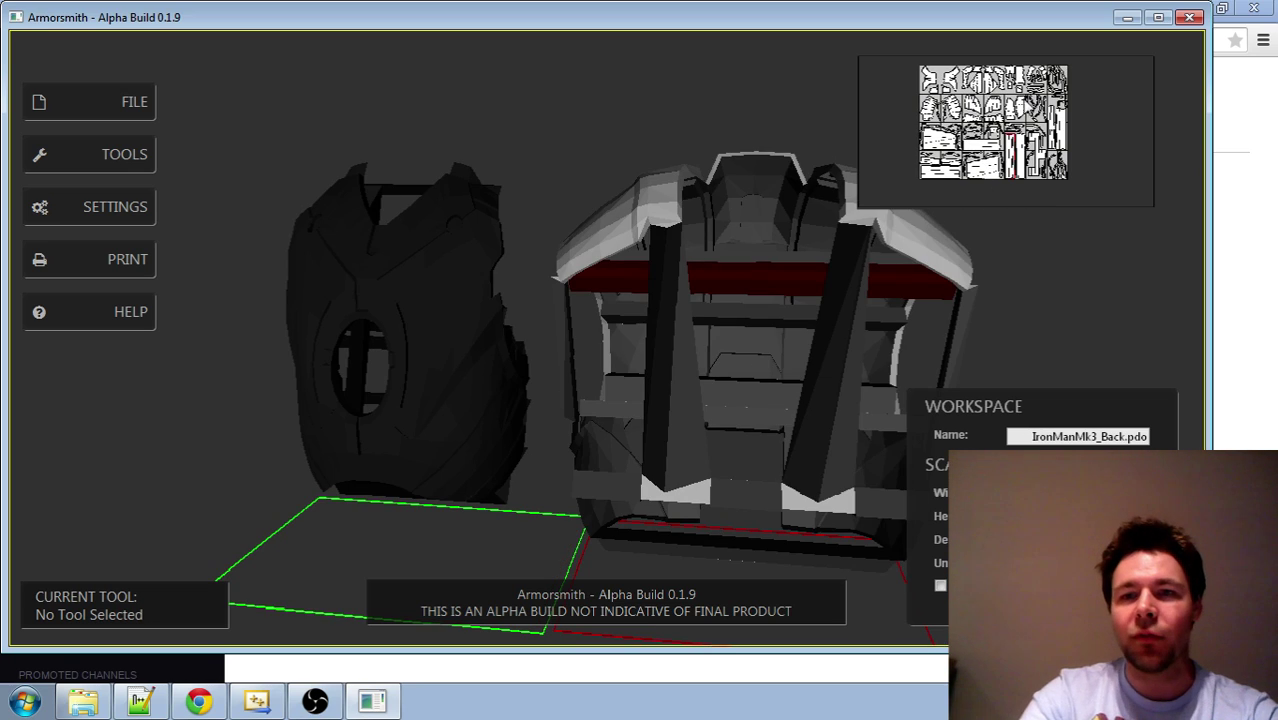
click(1013, 109)
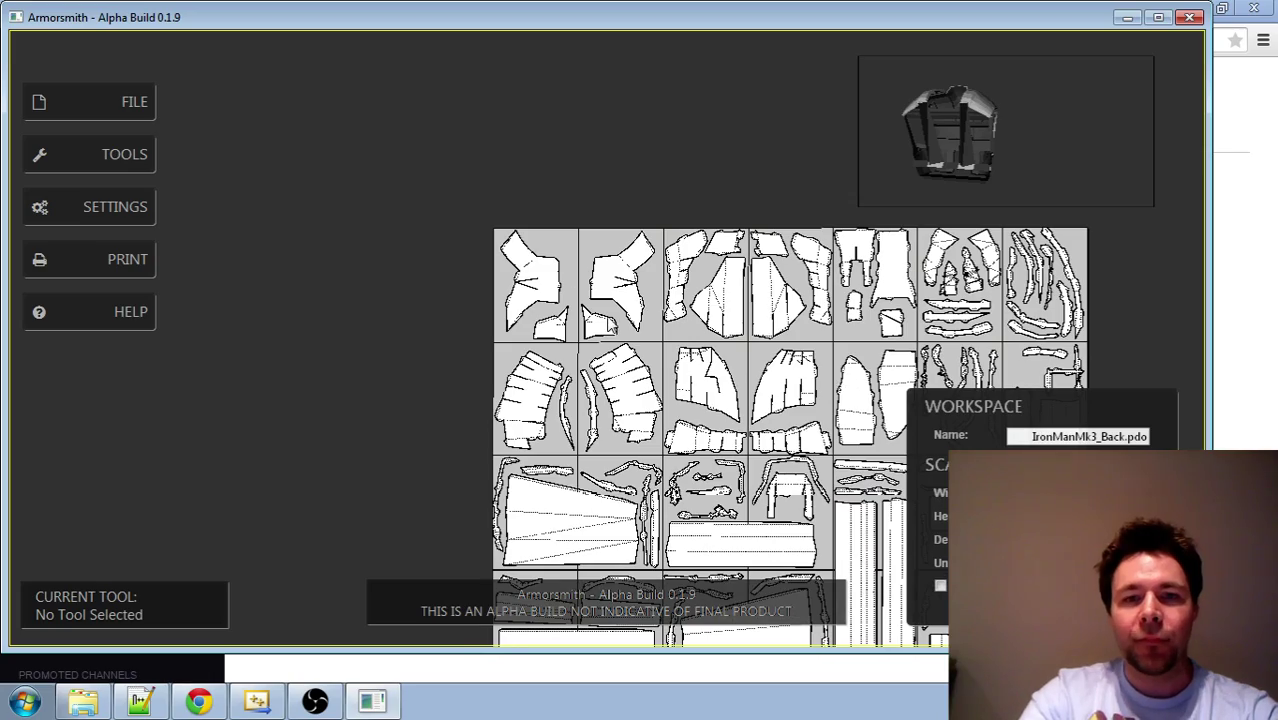
scroll(591, 286, up, 5)
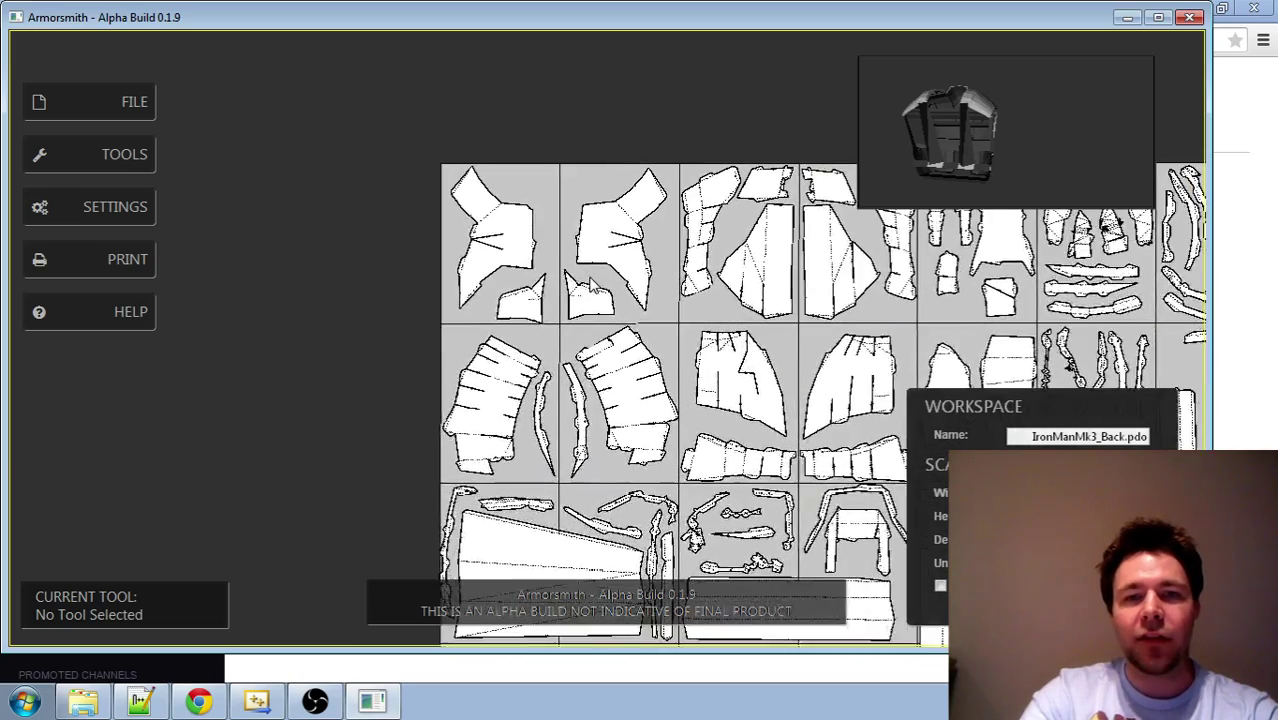
scroll(591, 286, up, 5)
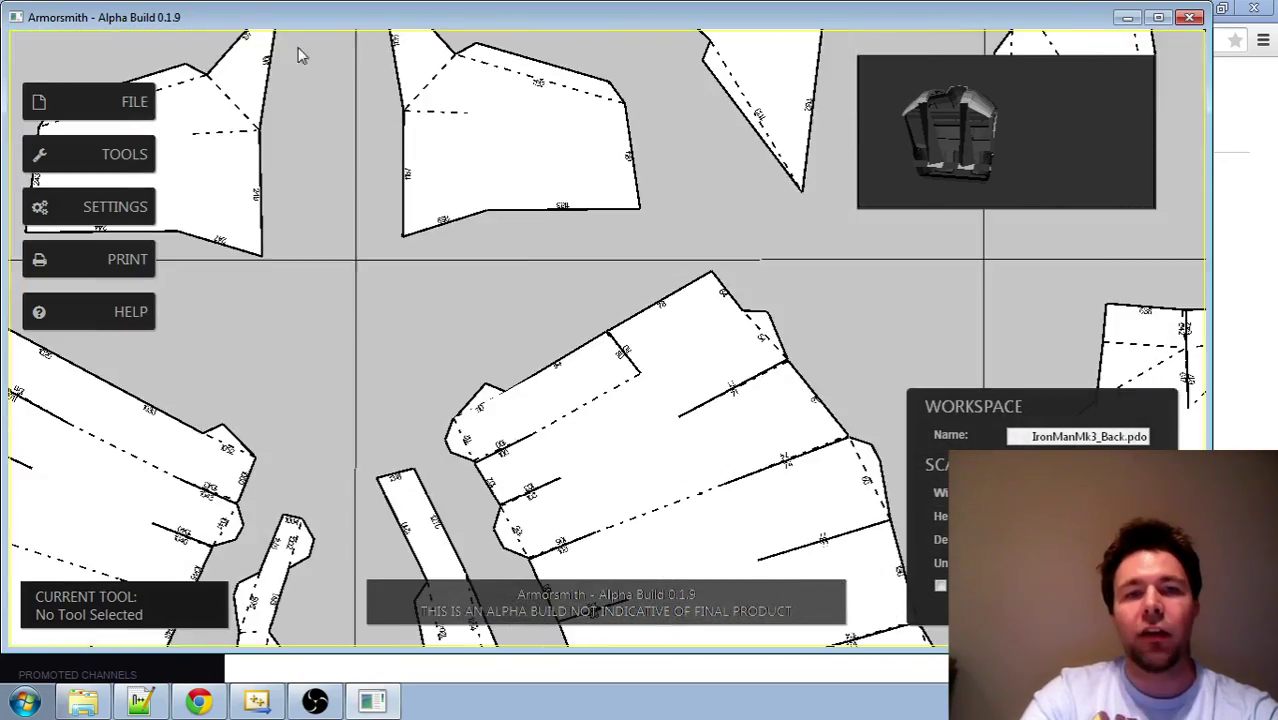
scroll(482, 305, down, 6)
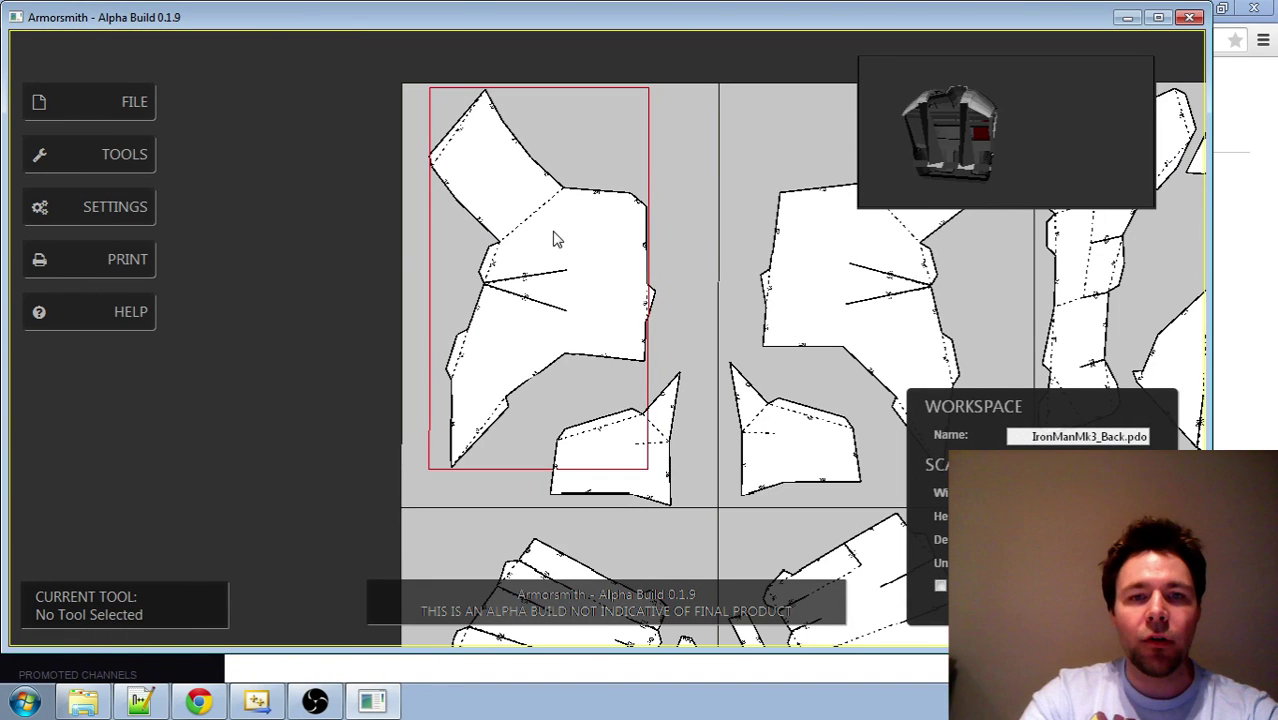
Step: With TOOLS > Translate, nudge the large top-left piece and the small piece below it
mouse_move(143, 156)
click(250, 155)
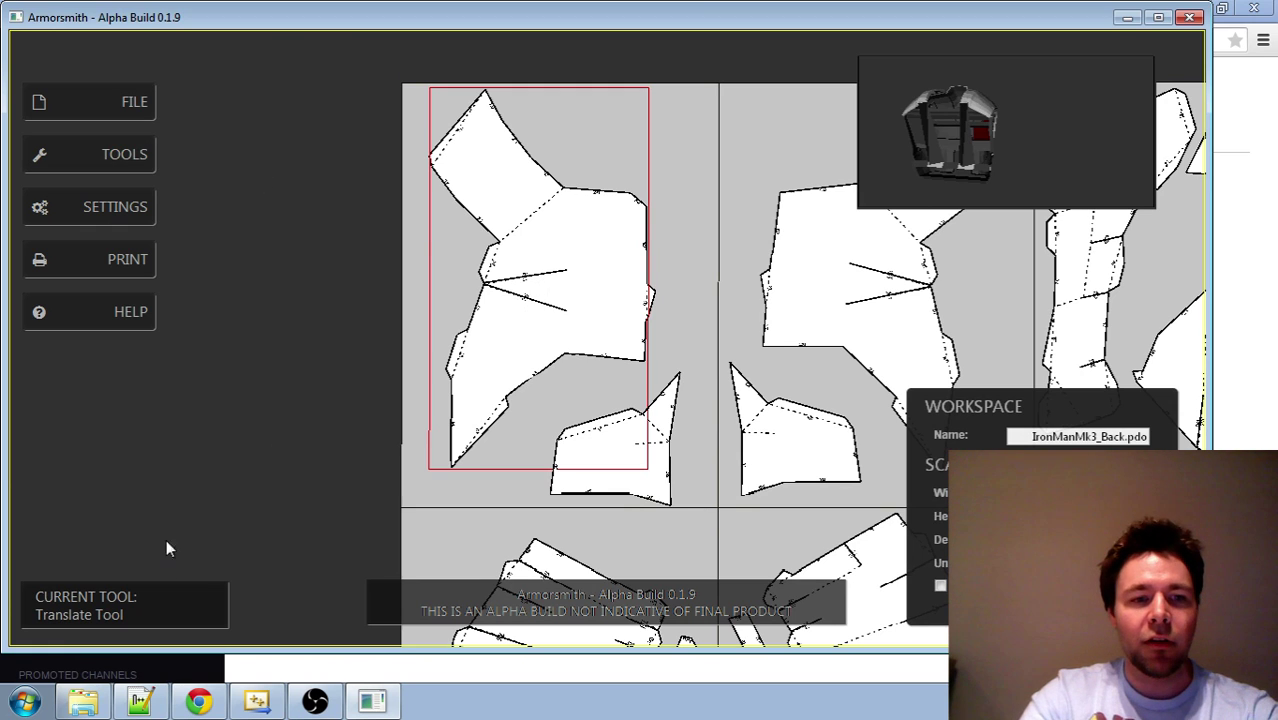
mouse_move(547, 317)
mouse_down()
mouse_move(582, 305)
mouse_move(562, 277)
mouse_move(524, 324)
mouse_up()
mouse_move(646, 503)
mouse_down()
mouse_move(663, 468)
mouse_move(651, 498)
mouse_up()
Step: Shift the top-left and right-hand pieces together, then reselect the top-left piece for rotating
click(577, 288)
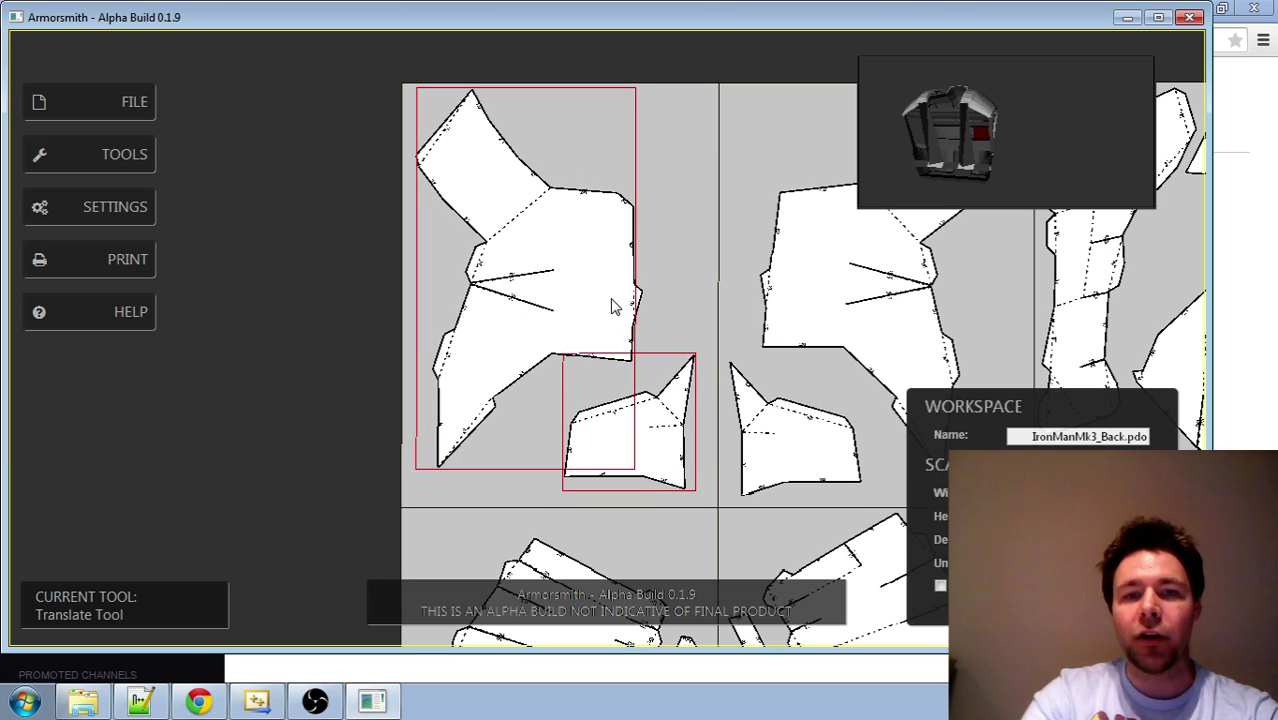
click(856, 333)
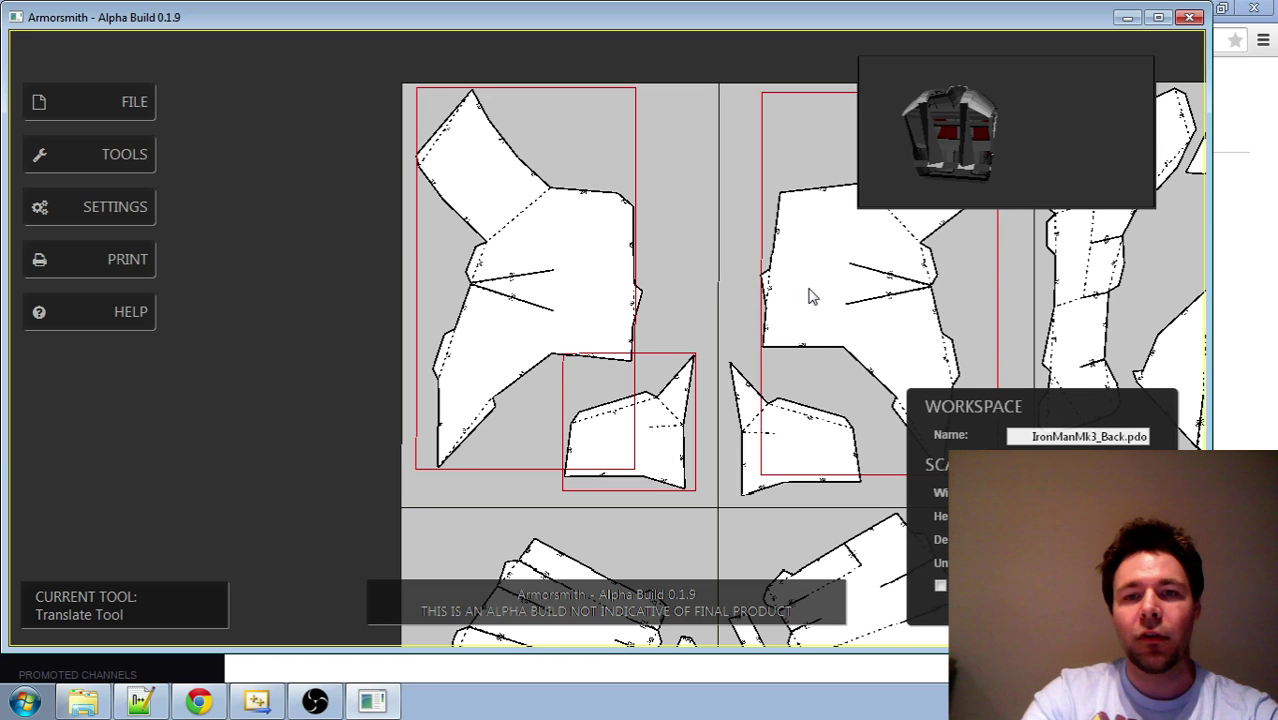
drag(809, 291, 824, 330)
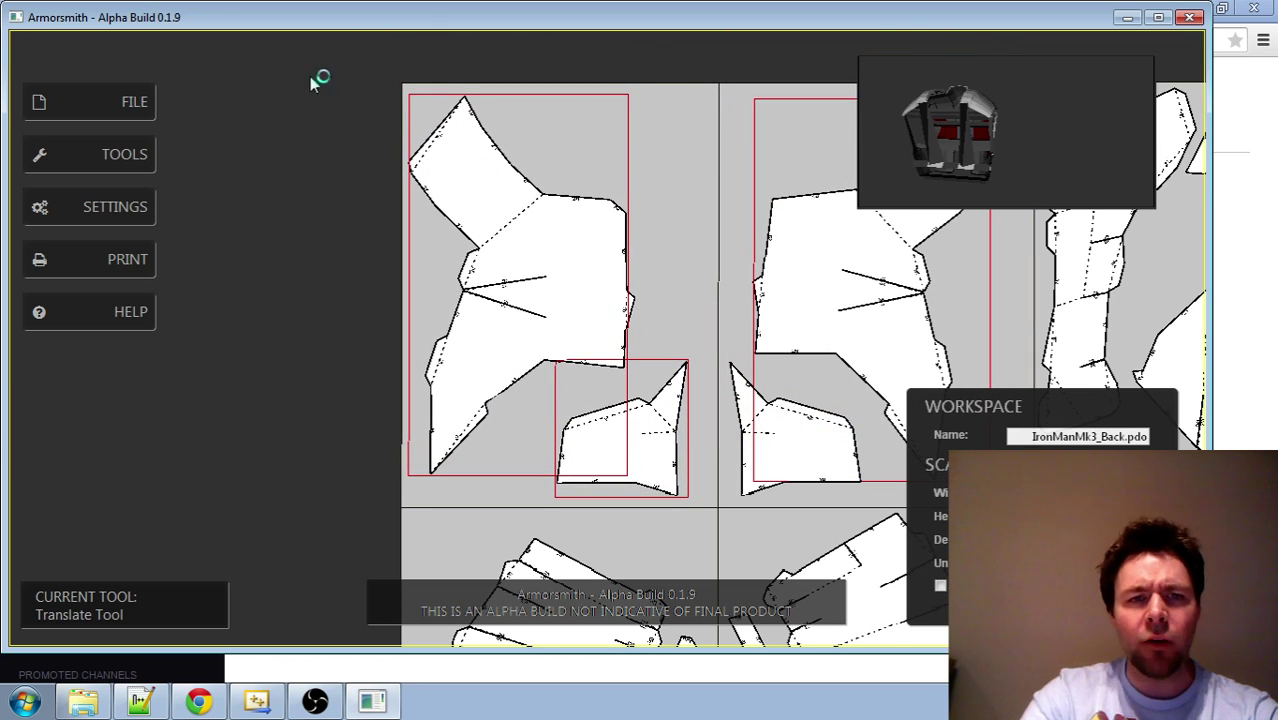
click(352, 100)
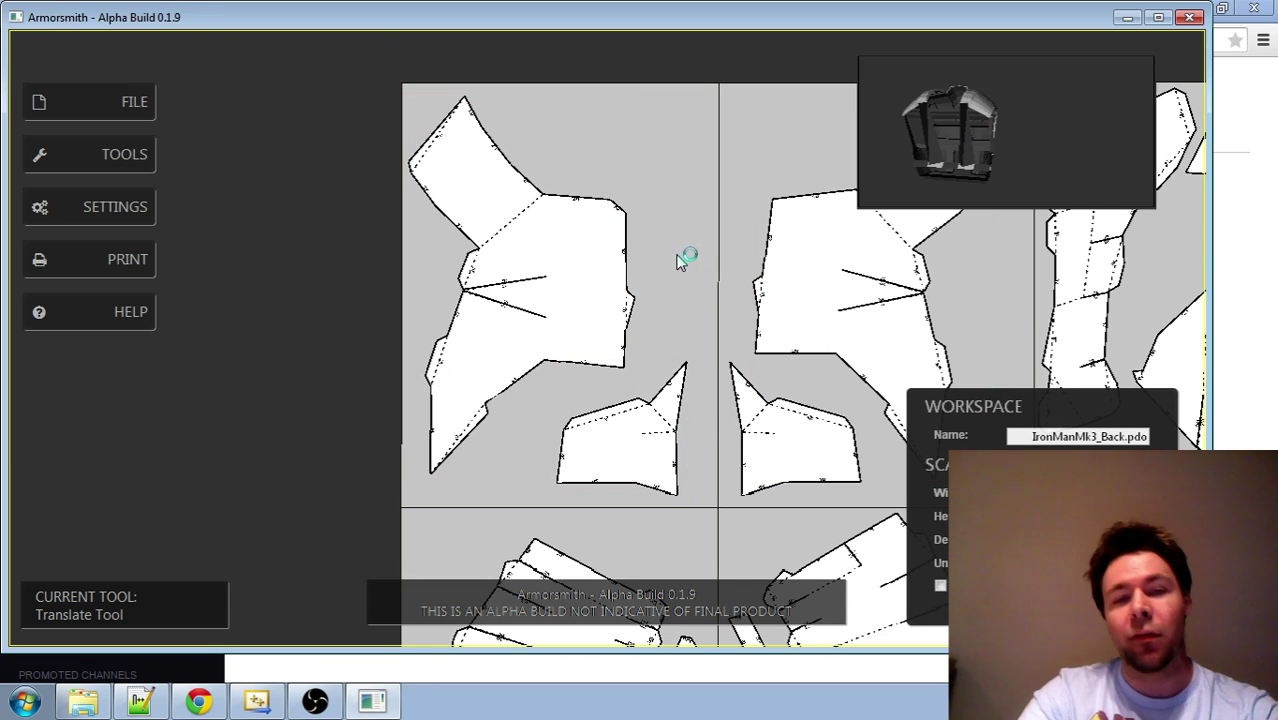
click(592, 247)
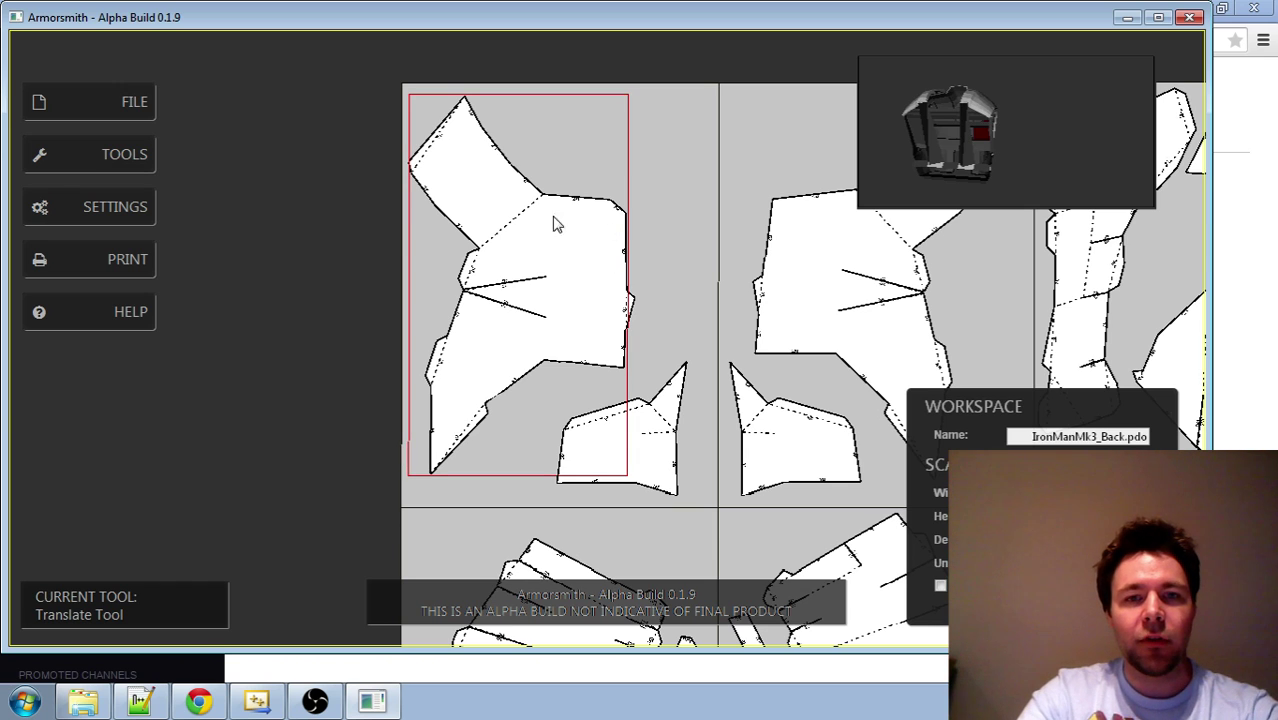
key(r)
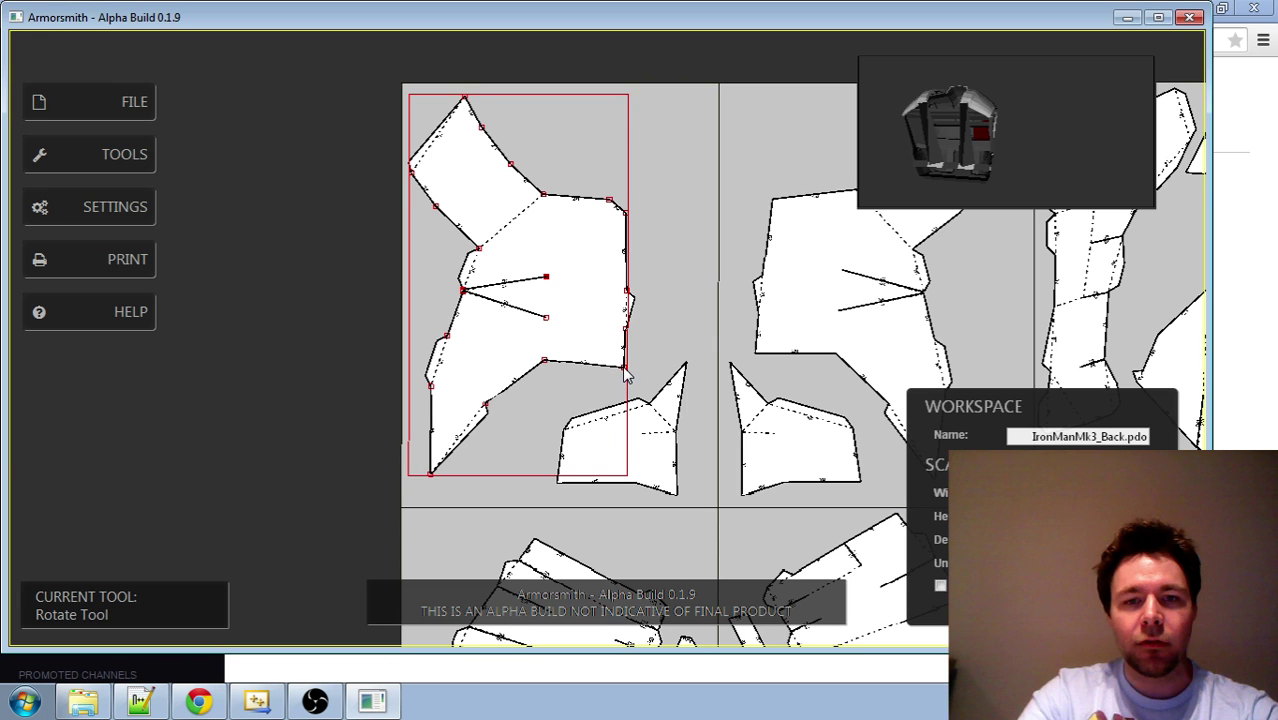
Step: Rotate the top-left back piece slightly, shift it right, then deselect it
drag(585, 385, 603, 290)
key(t)
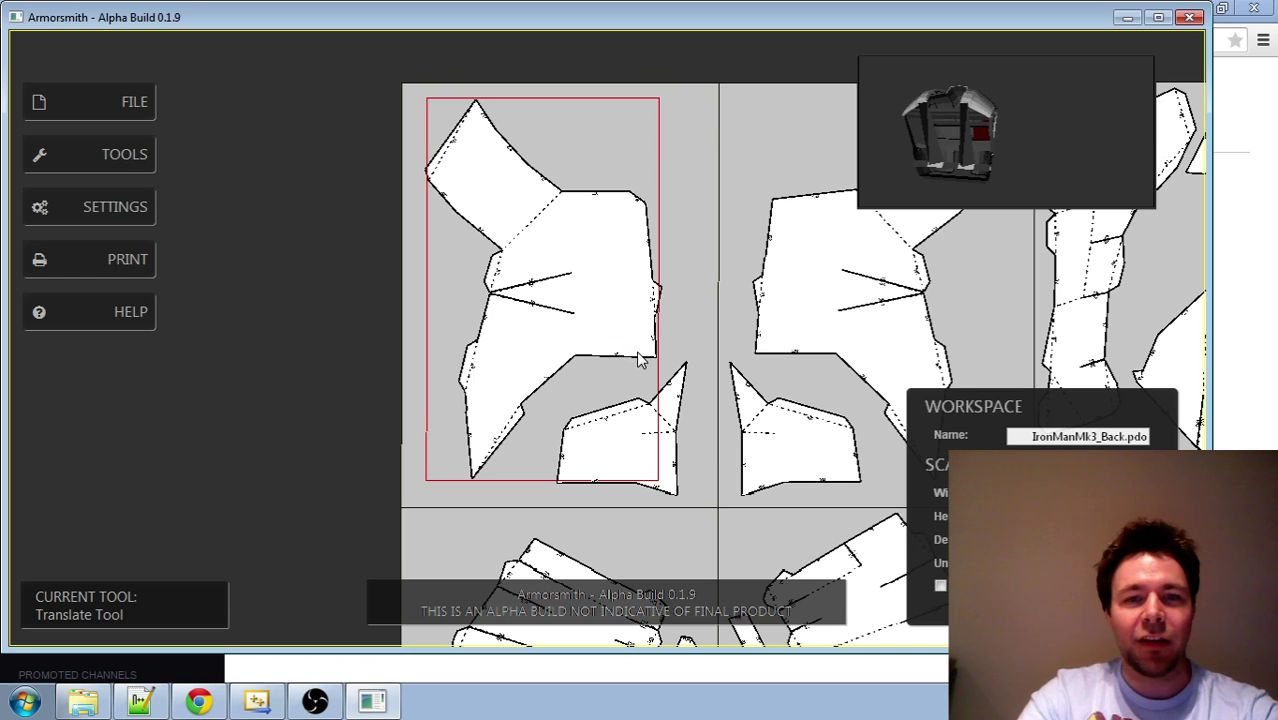
key(r)
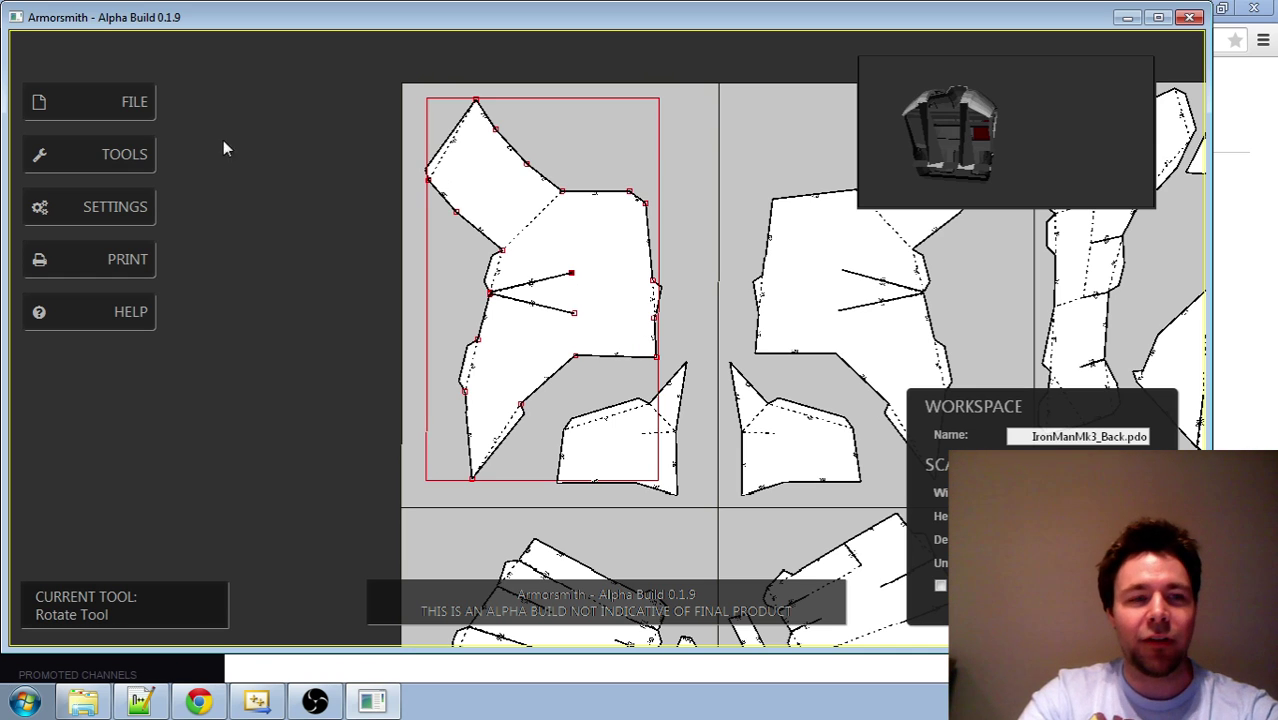
click(120, 154)
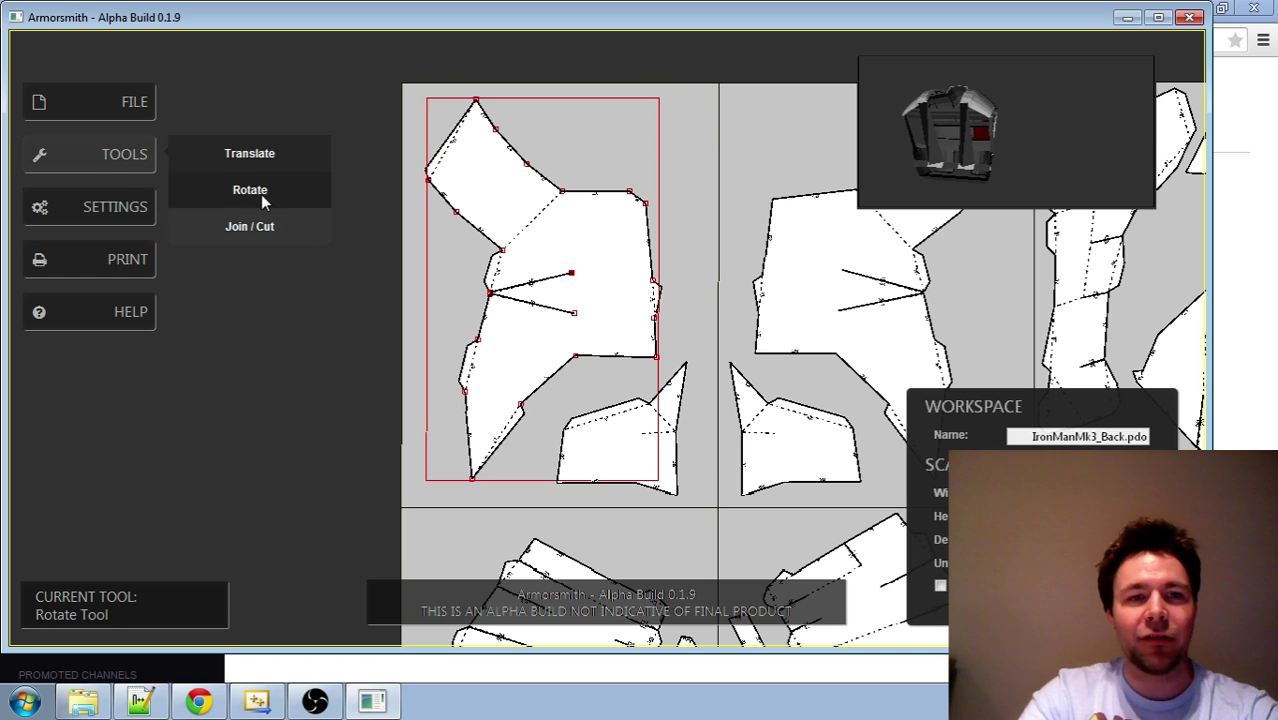
click(682, 128)
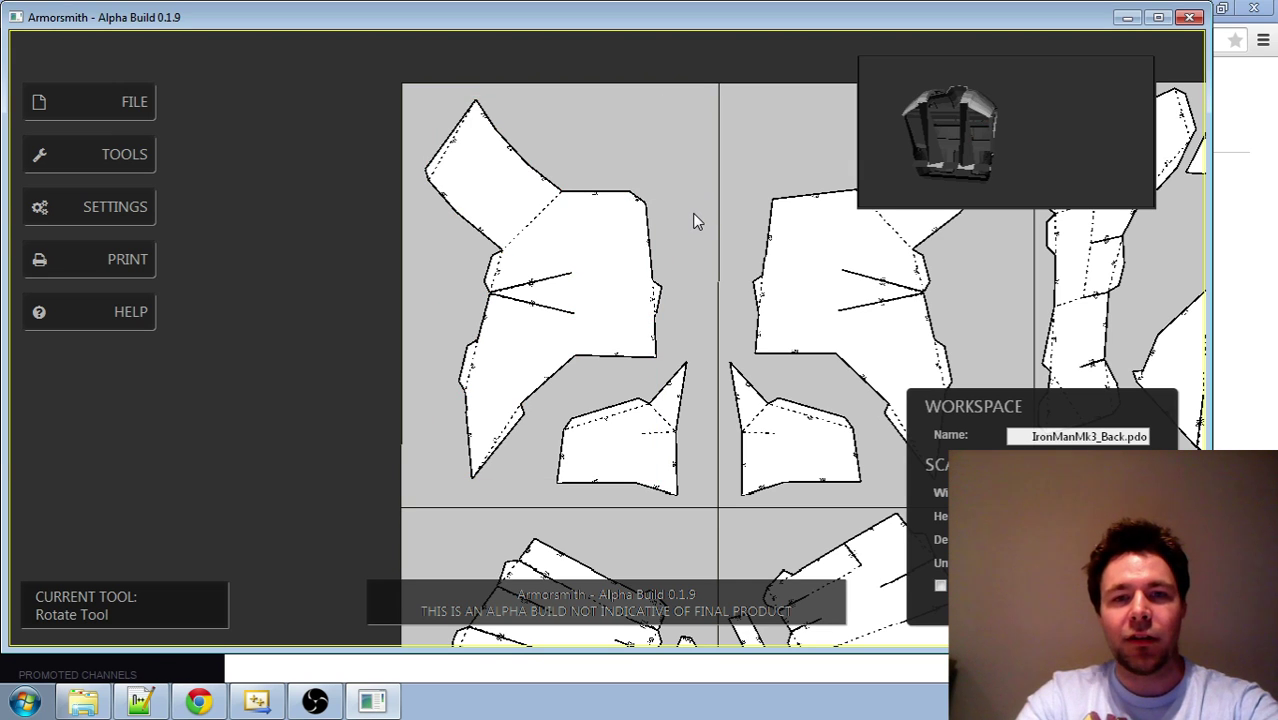
Step: Cut the top-left piece along an edge, move the cut part, then undo twice to restore it
key(j)
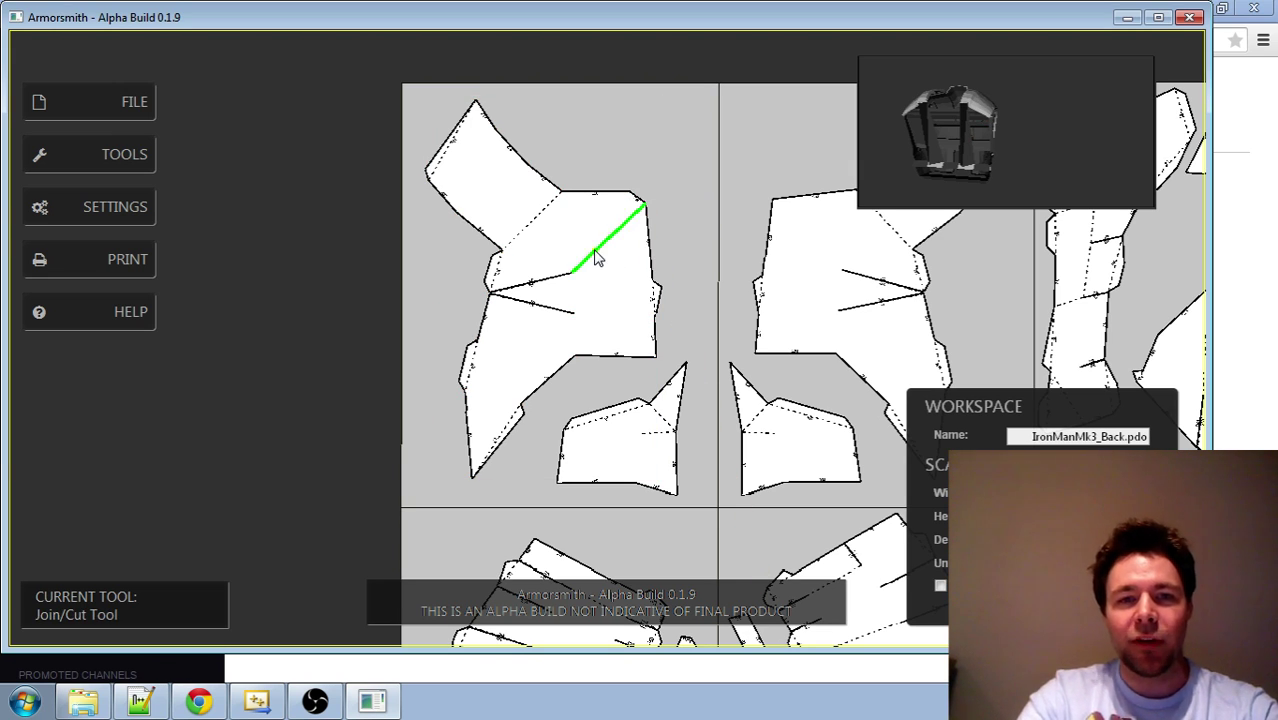
click(596, 258)
click(596, 258)
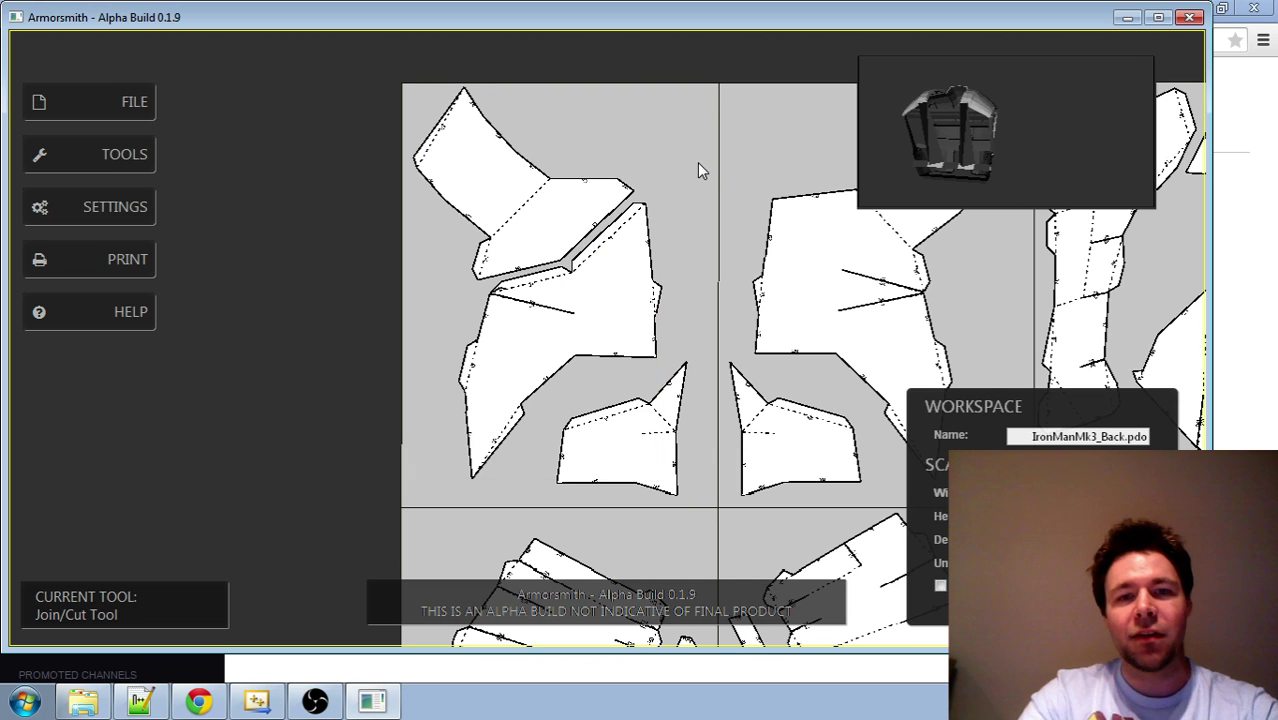
key(t)
click(530, 178)
drag(530, 178, 496, 172)
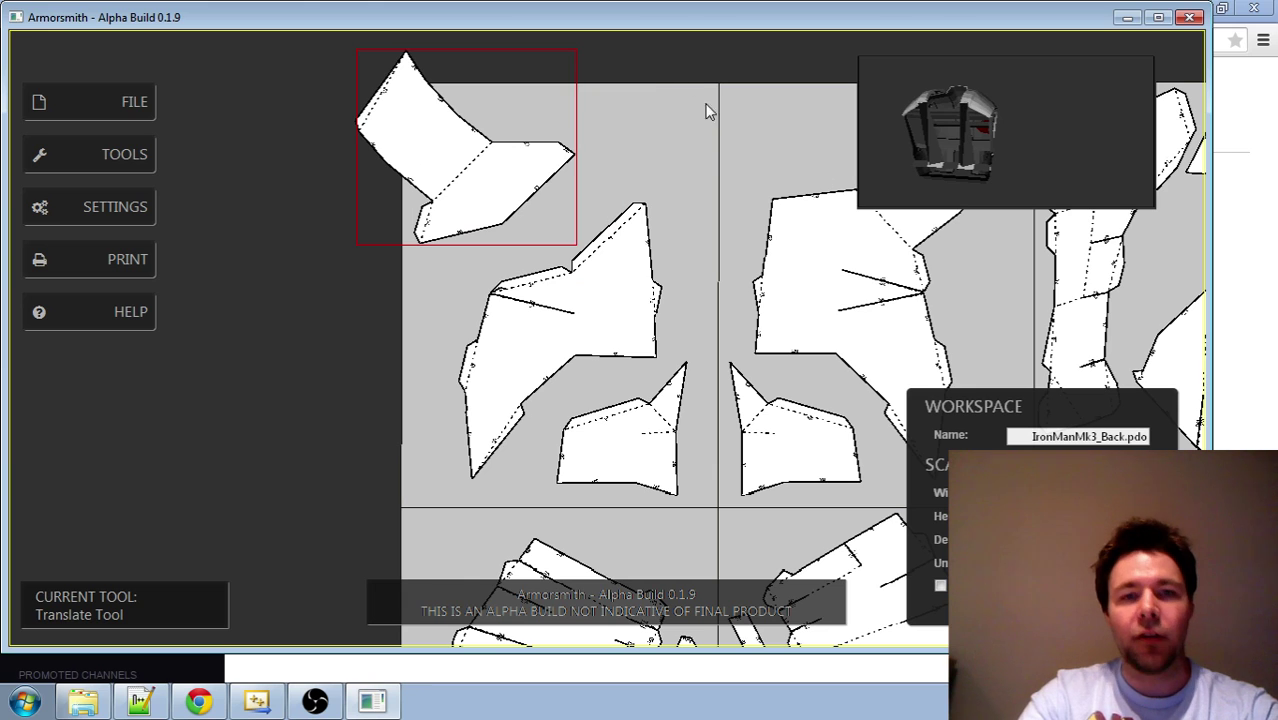
key(ctrl+z)
key(ctrl+z)
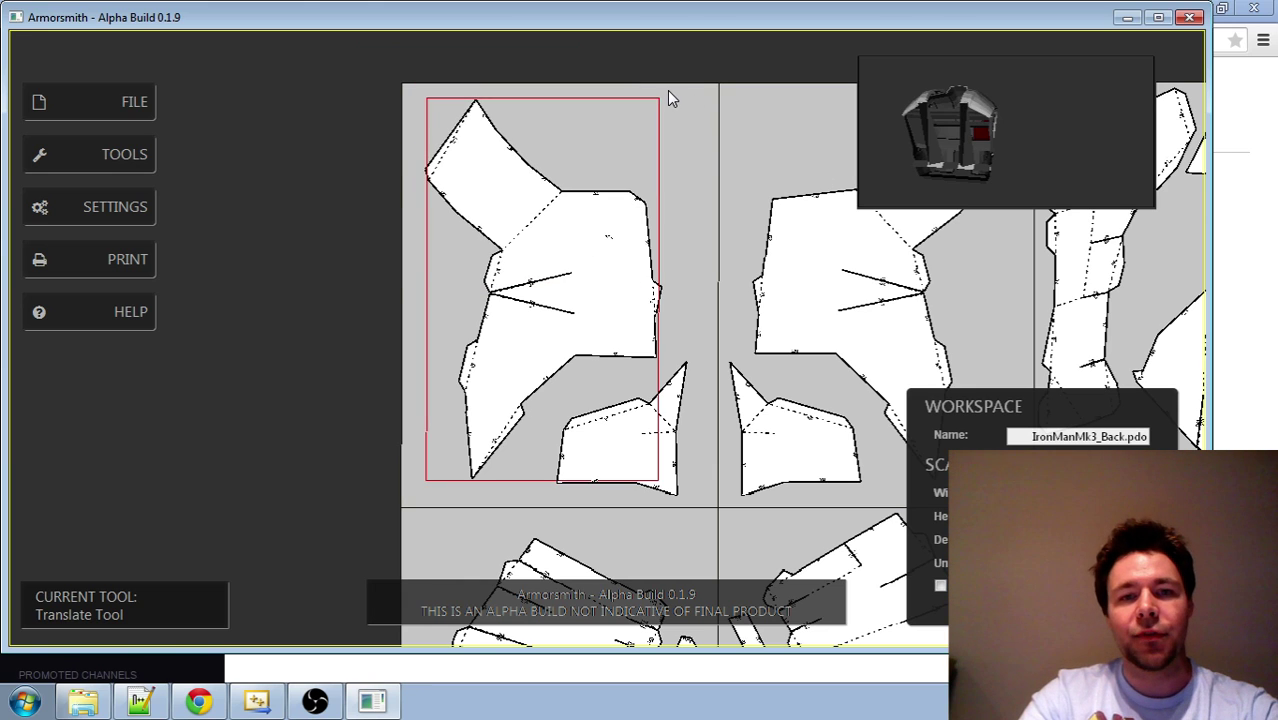
key(ctrl+z)
key(ctrl+z)
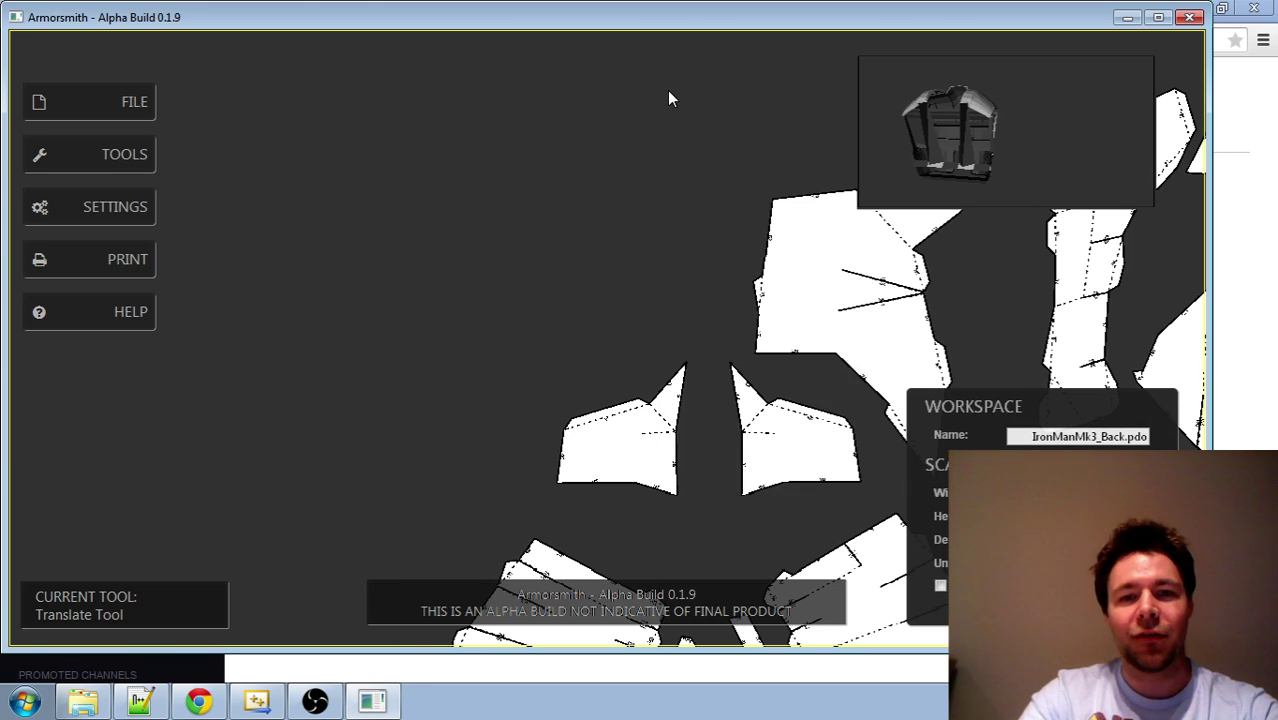
Step: Zoom out and pan the back pattern sheet to view all of its unfolded pieces
scroll(628, 262, down, 3)
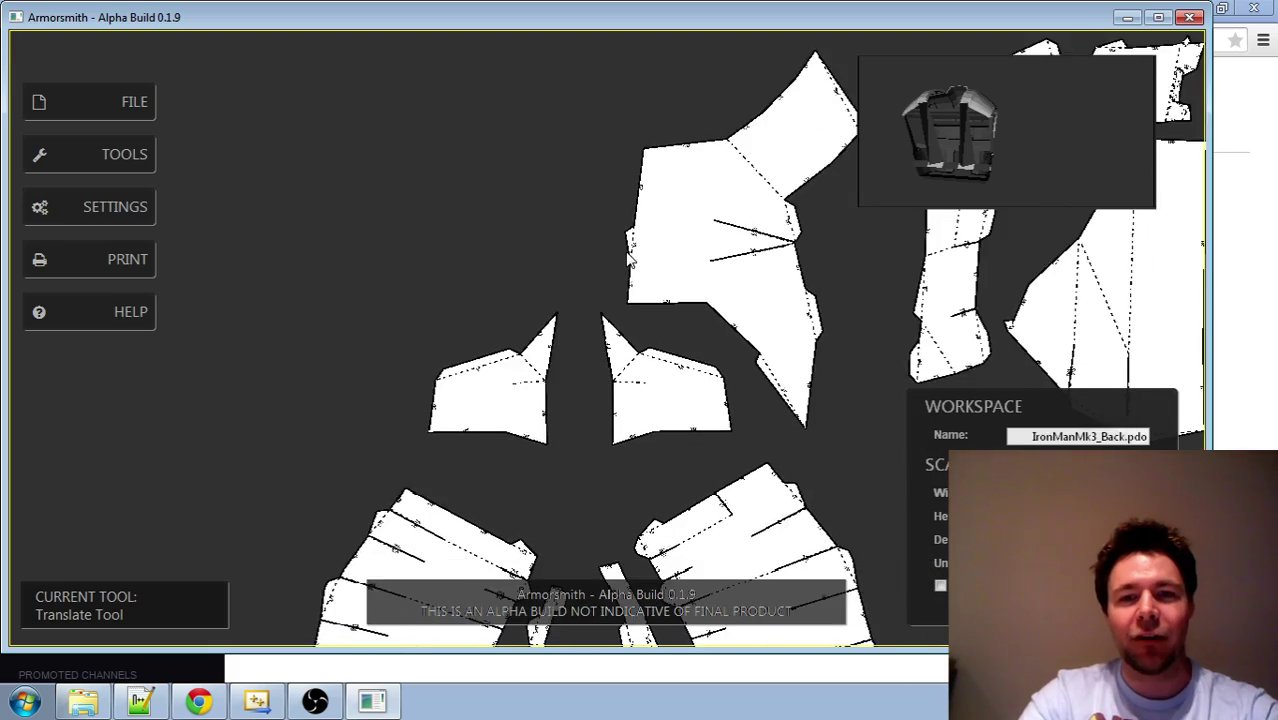
scroll(628, 262, down, 5)
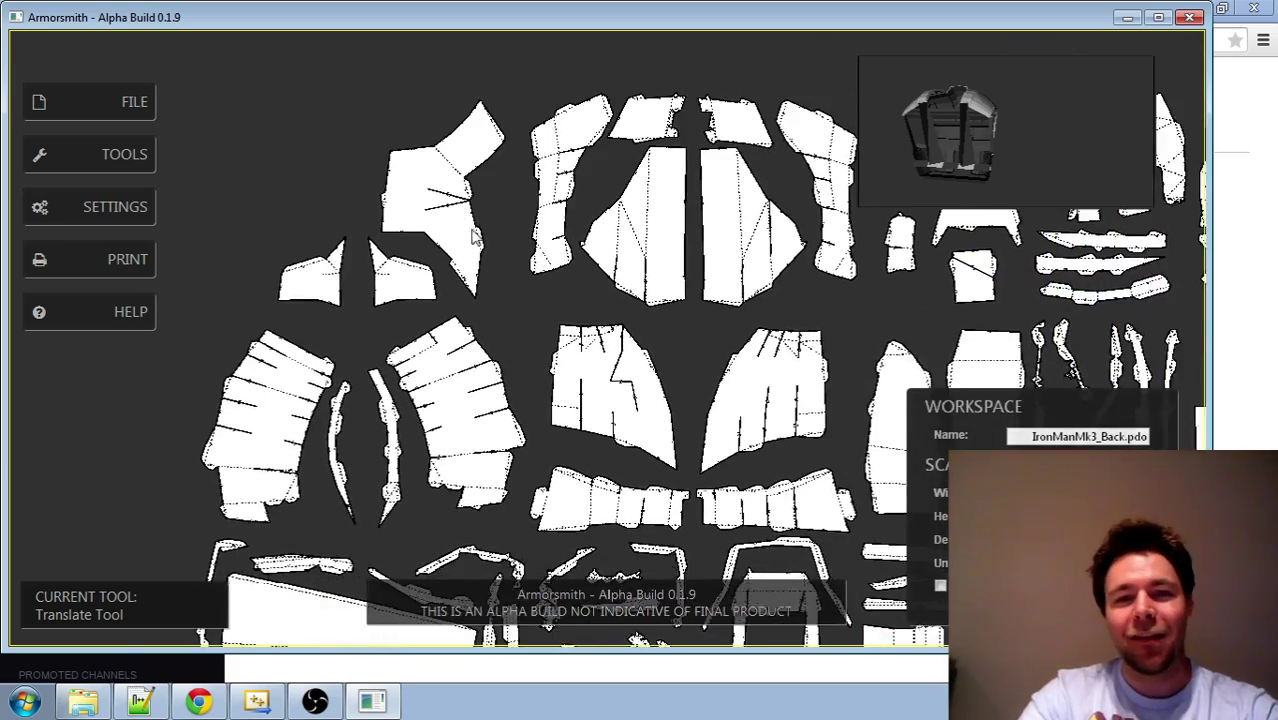
middle_drag(661, 345, 552, 236)
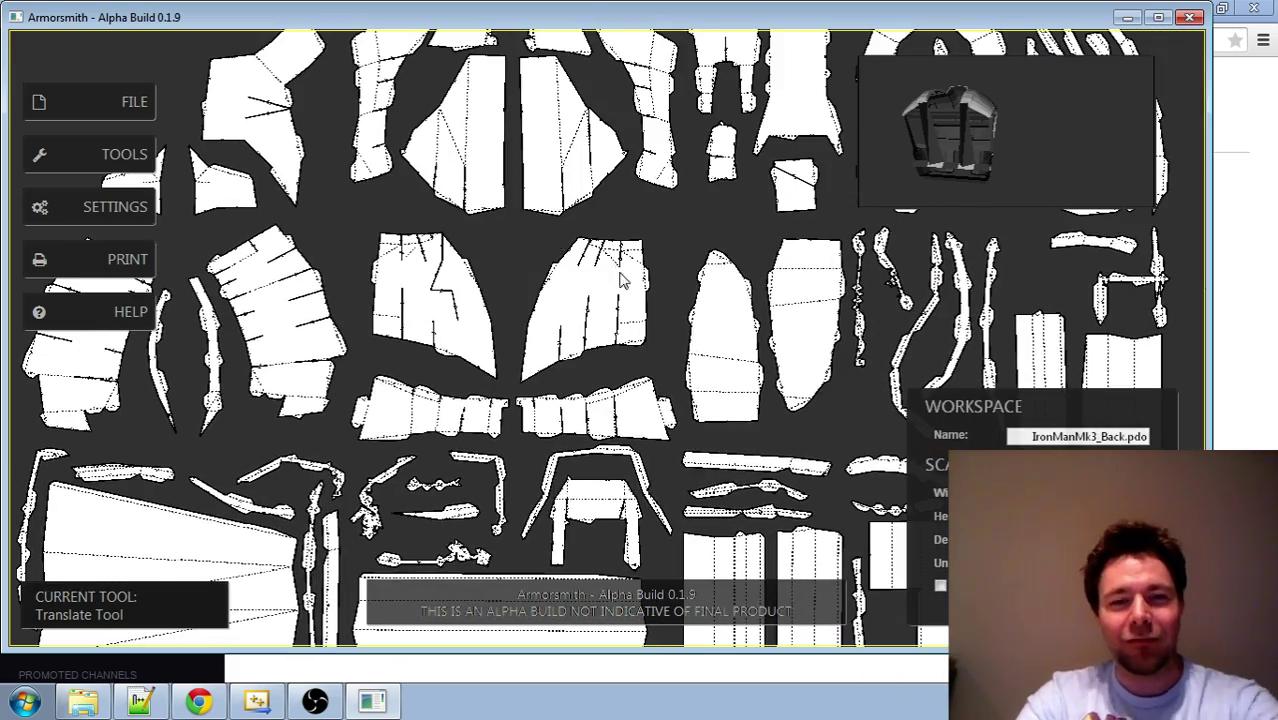
Step: Make IronManMk3_Chest.pdo the active workspace, facing the chest front with its 3-D mesh in the main view
click(974, 141)
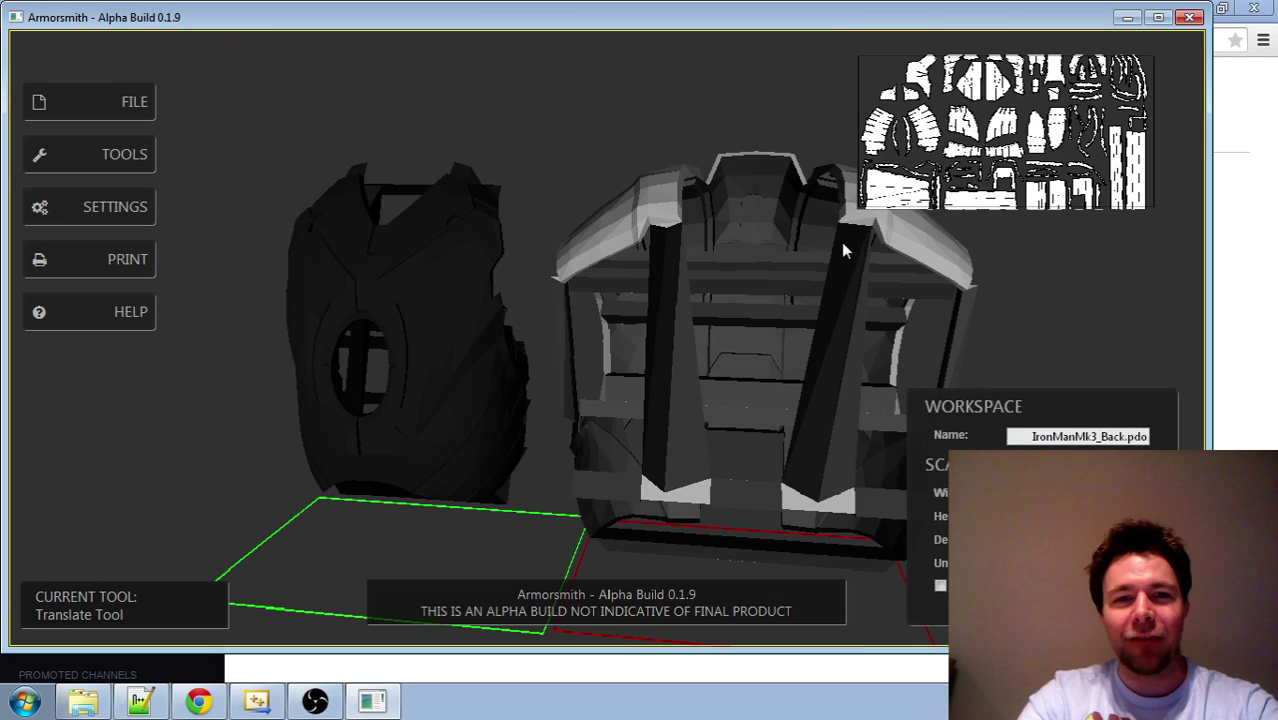
click(465, 305)
right_drag(584, 415, 665, 374)
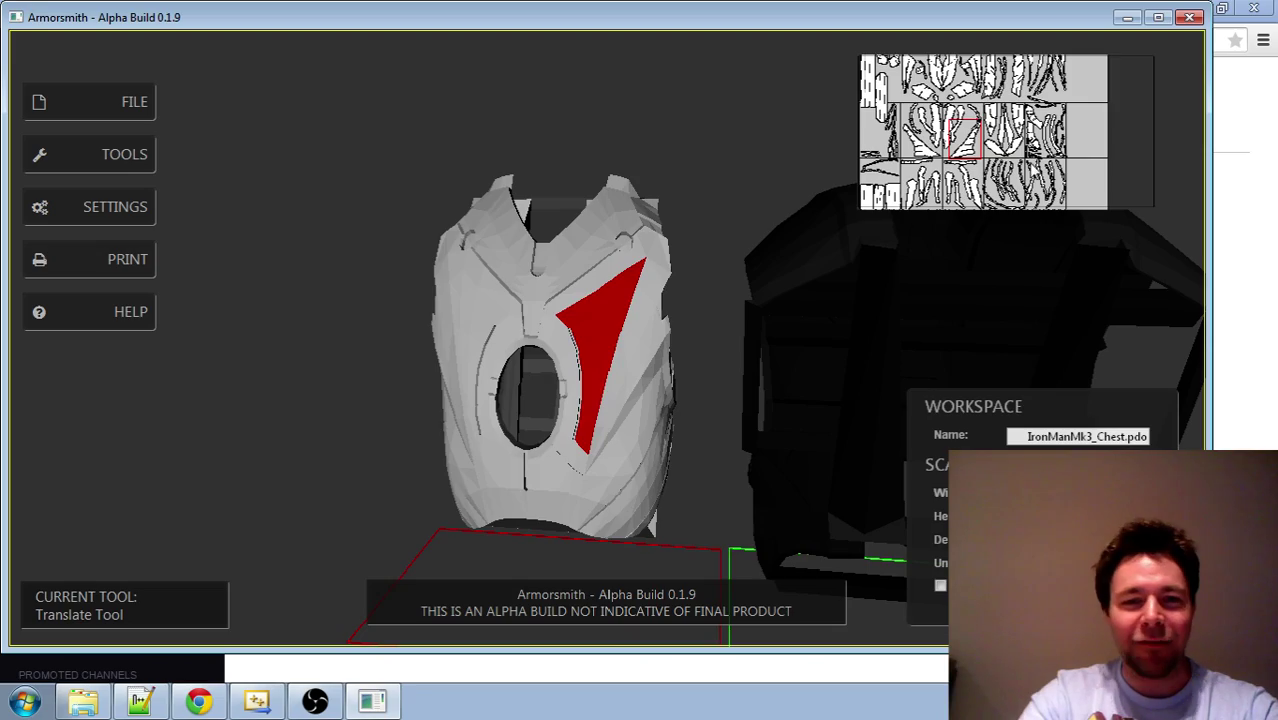
click(1078, 147)
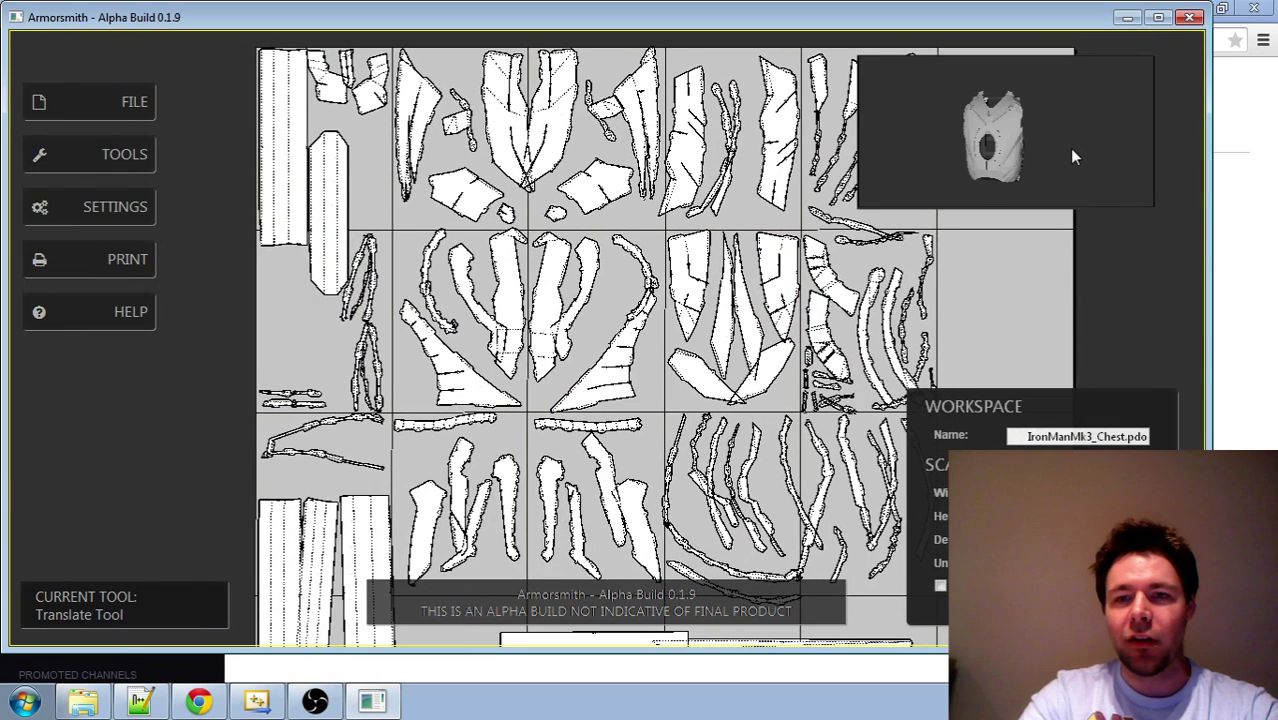
click(1063, 153)
Step: Import IronManMk3_Calf.pdo from the PDO file list via the FILE menu
mouse_move(140, 101)
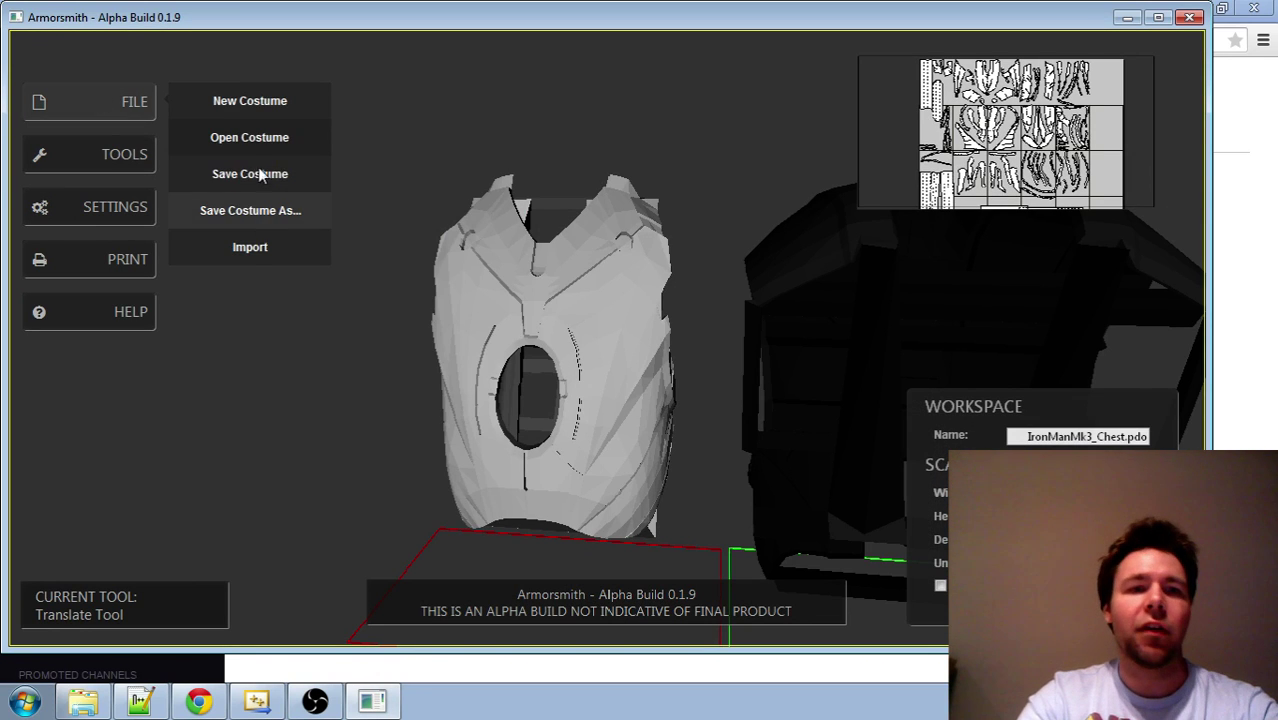
click(250, 258)
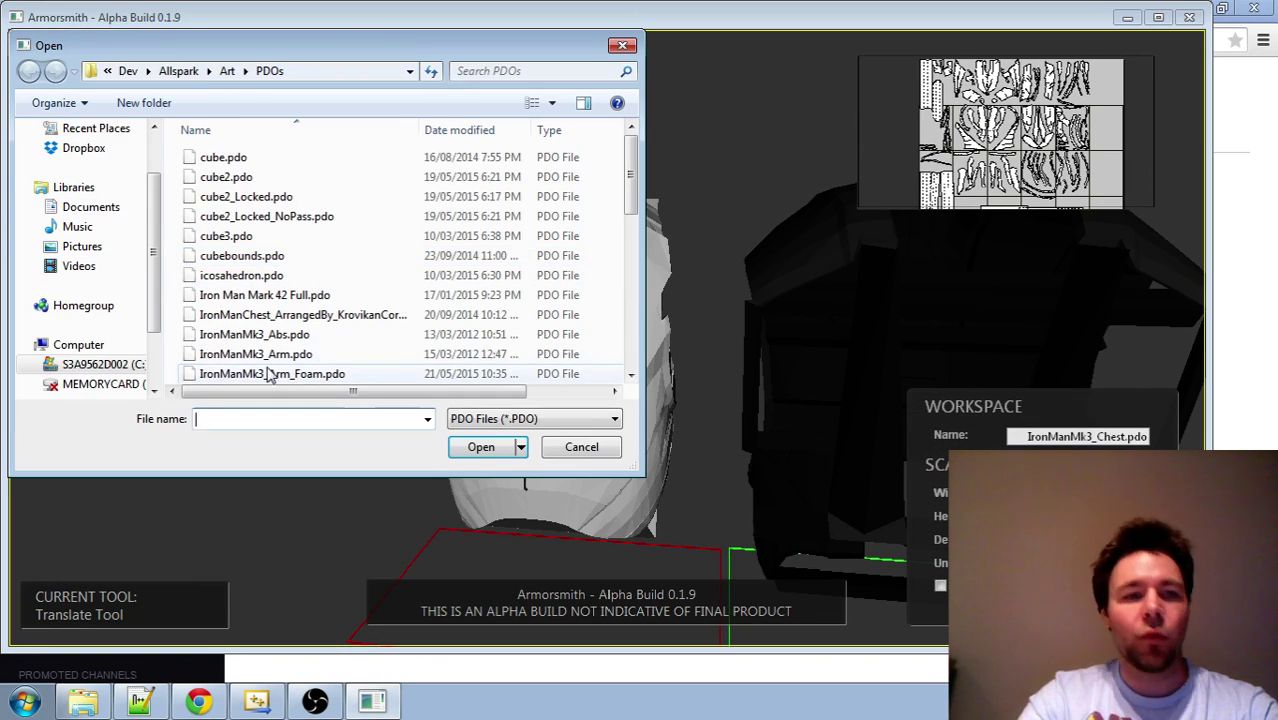
drag(626, 194, 623, 280)
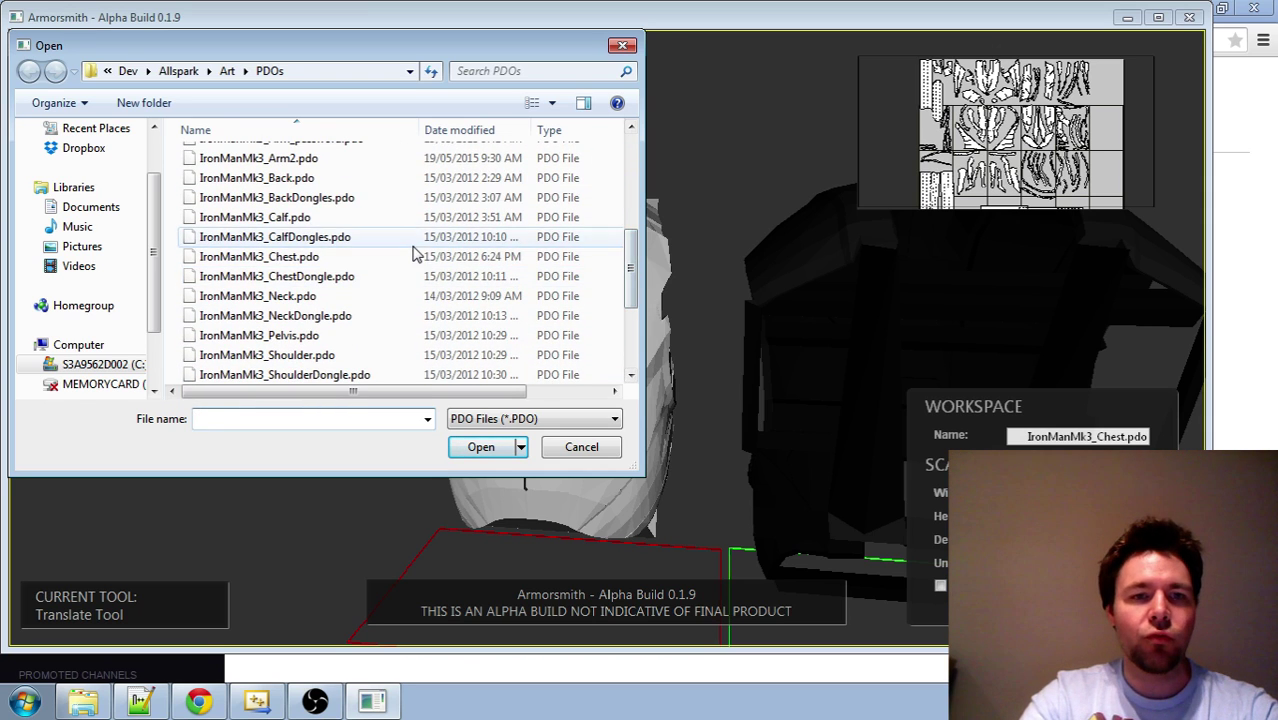
double_click(296, 218)
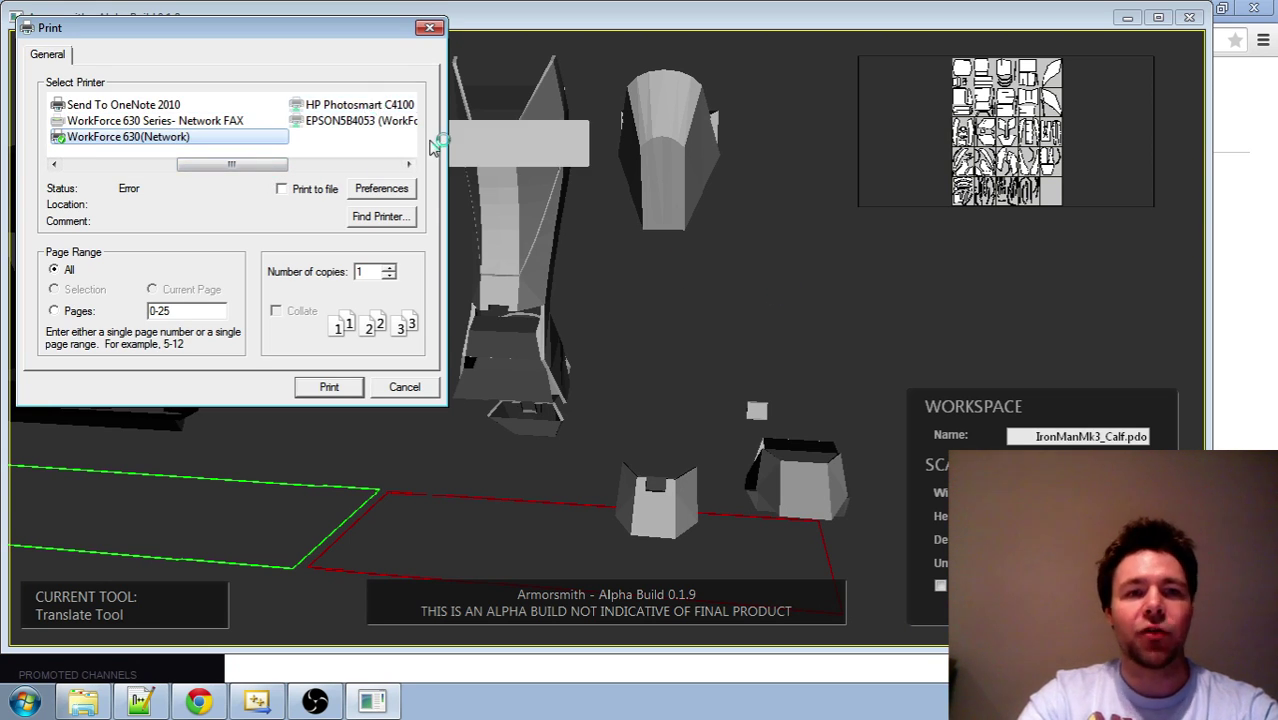
Step: Print calf template pages 0-3 to the Microsoft XPS Document Writer
drag(285, 164, 177, 173)
click(165, 137)
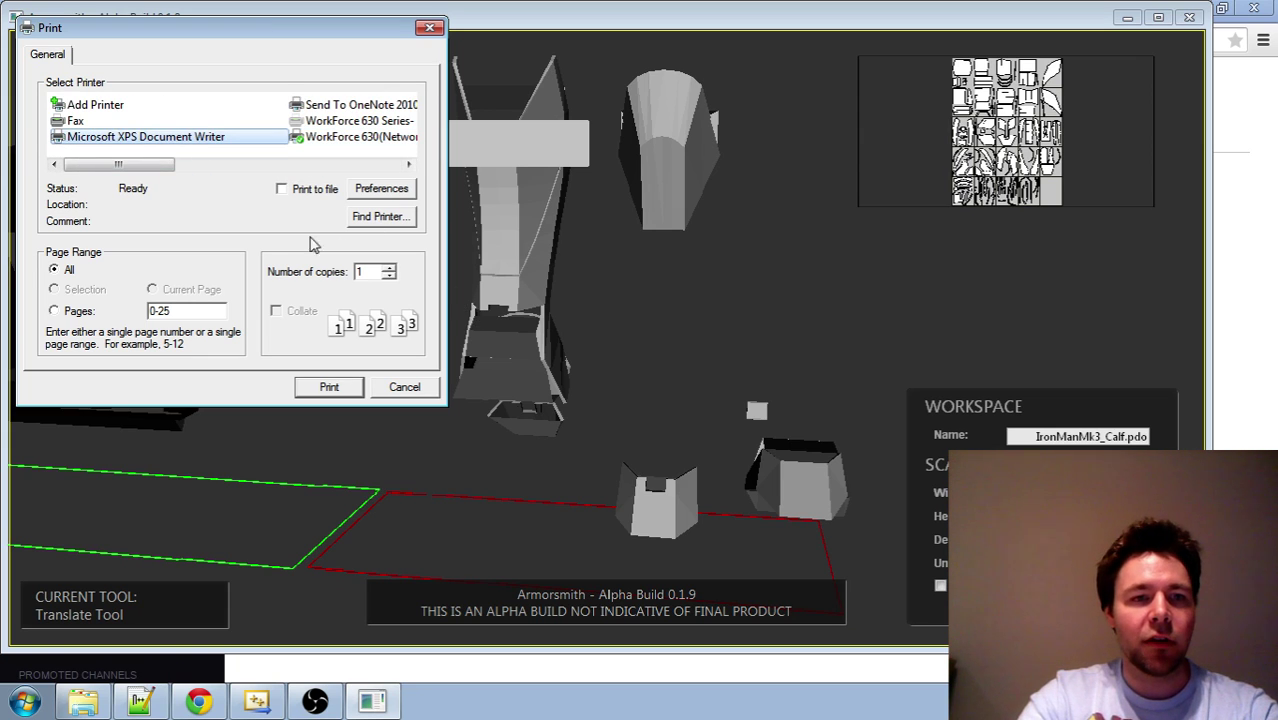
click(94, 311)
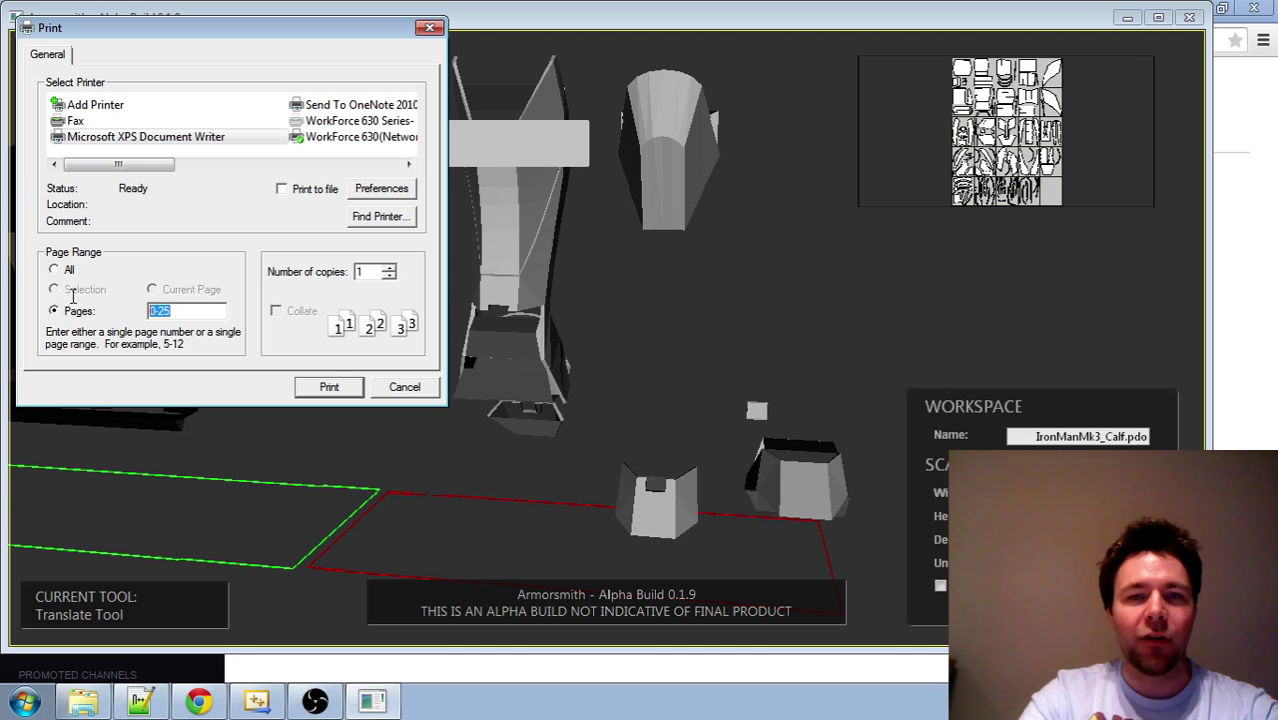
text(0)
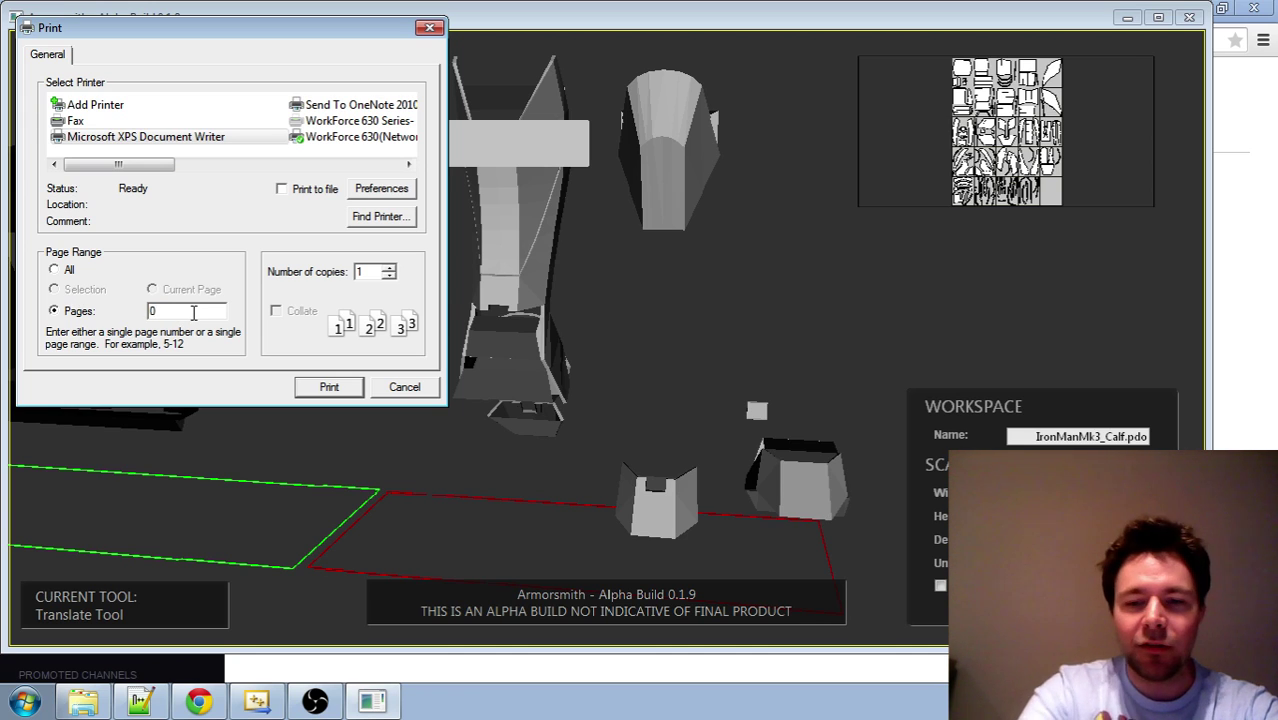
text(-3)
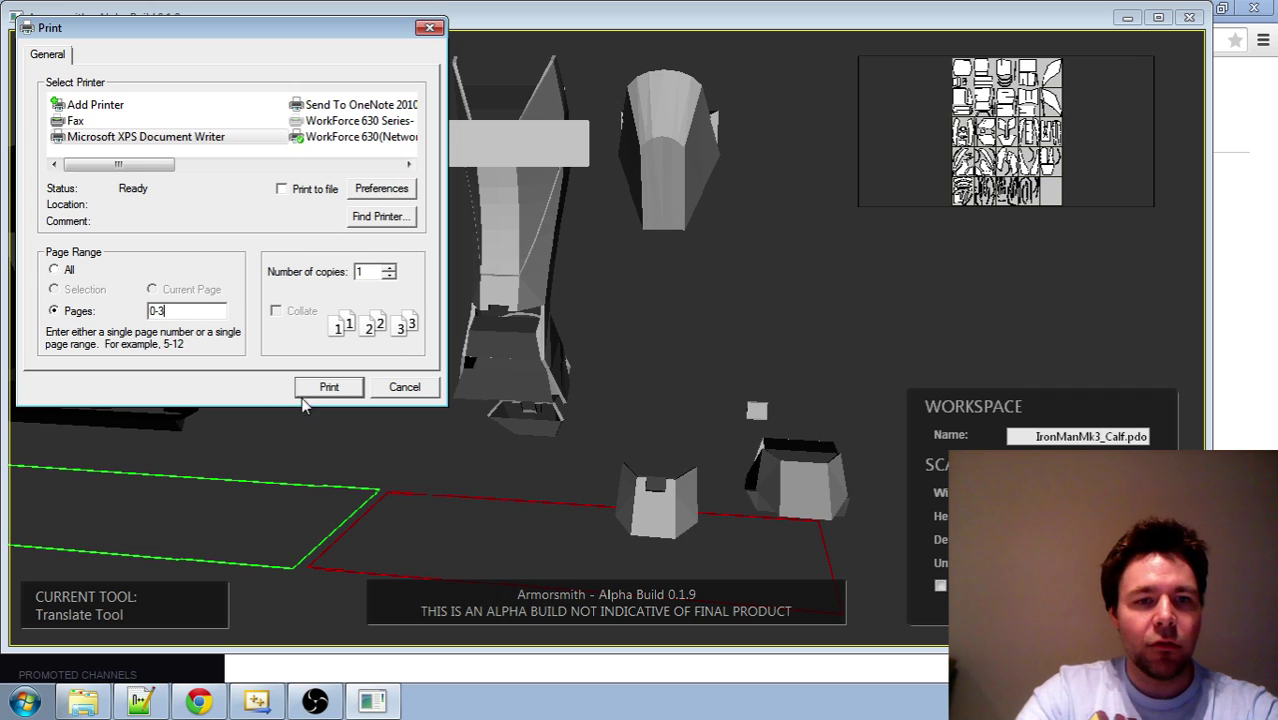
click(333, 389)
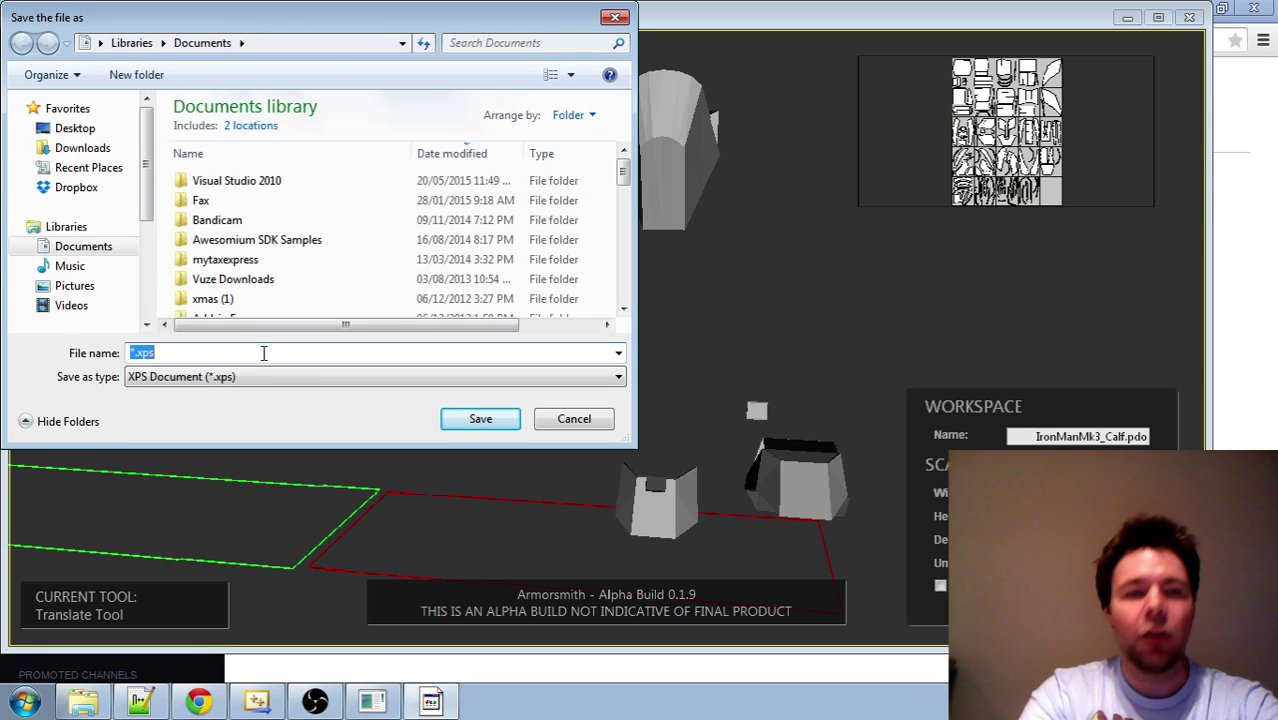
Step: Save the XPS printout in the Documents library under the name Test8
text(T)
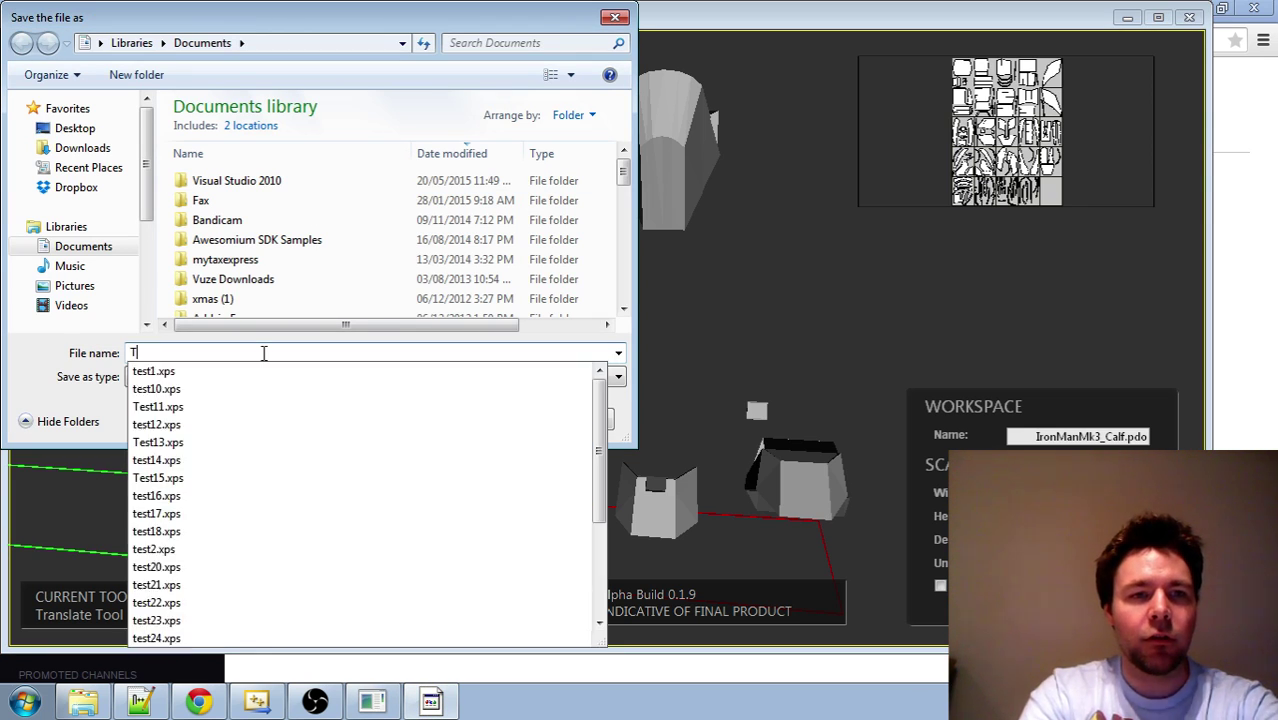
text(est8)
click(480, 418)
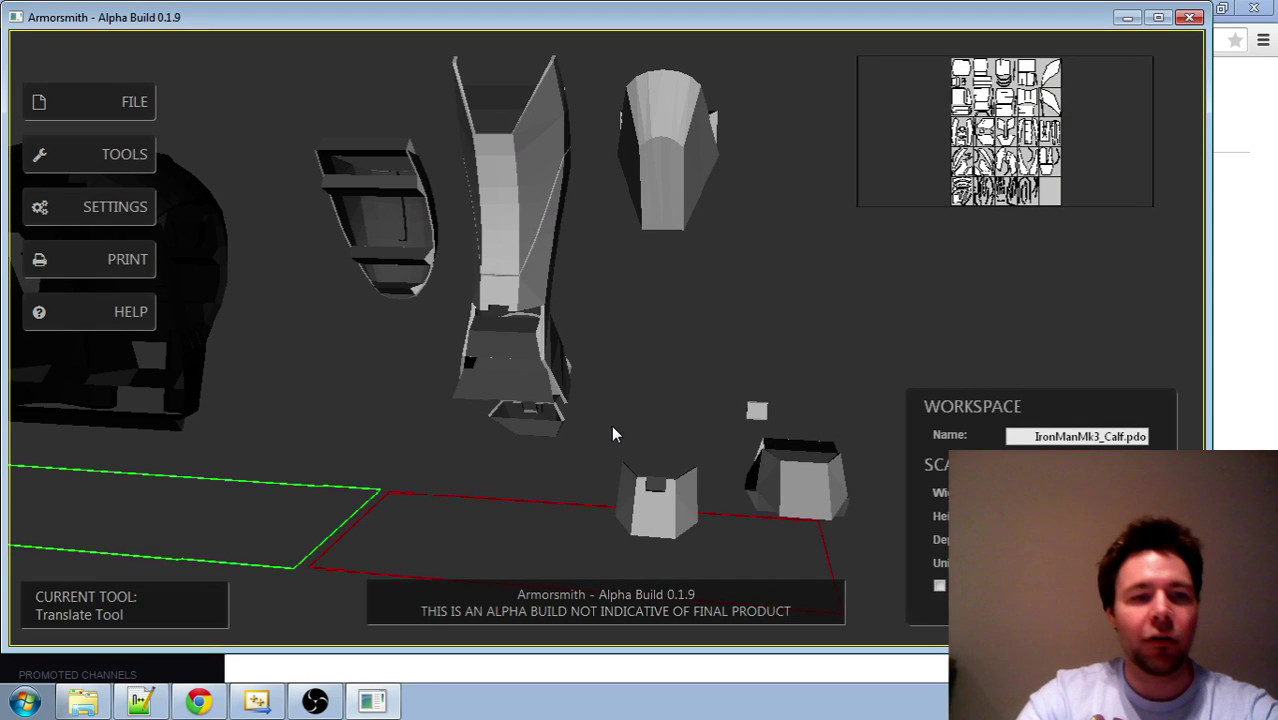
Step: Open Test40.xps from the Documents library in Windows Explorer
click(85, 703)
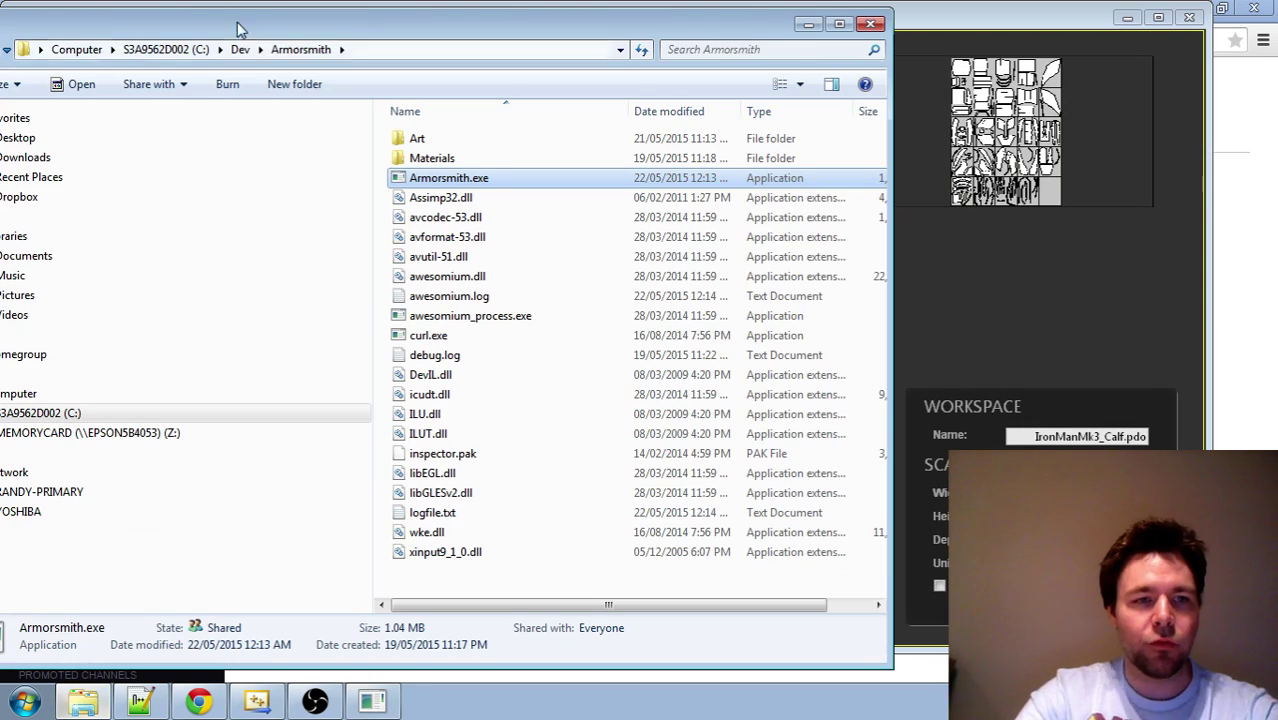
drag(334, 32, 410, 54)
click(64, 284)
click(528, 372)
click(527, 390)
double_click(527, 390)
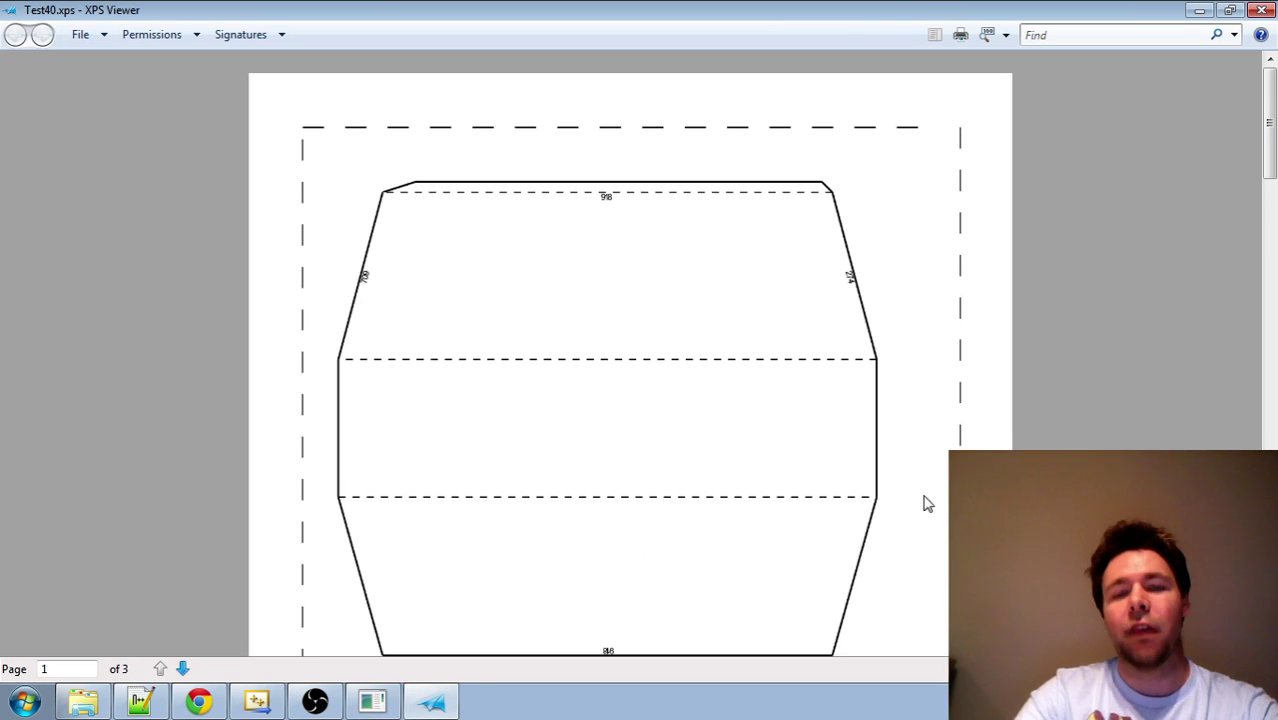
Step: Page through all three calf template pages of Test40.xps, then close XPS Viewer
scroll(884, 425, down, 3)
scroll(884, 425, down, 8)
scroll(899, 440, up, 11)
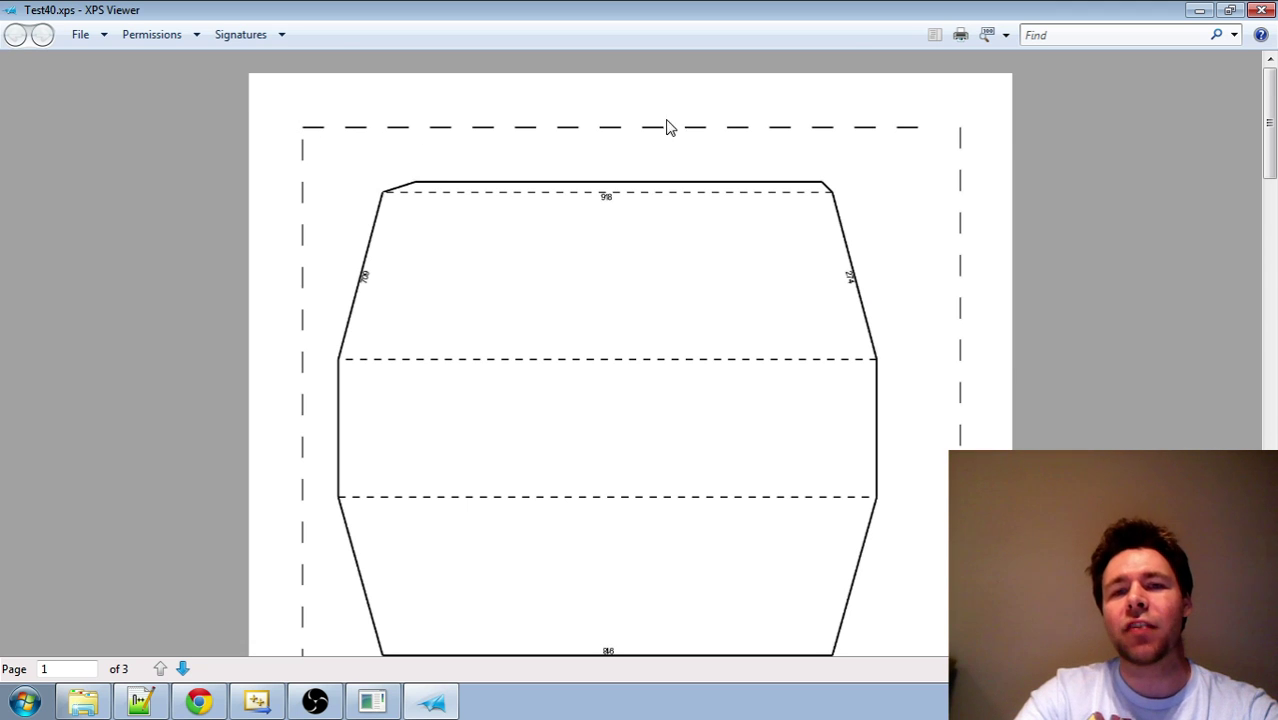
scroll(907, 460, down, 3)
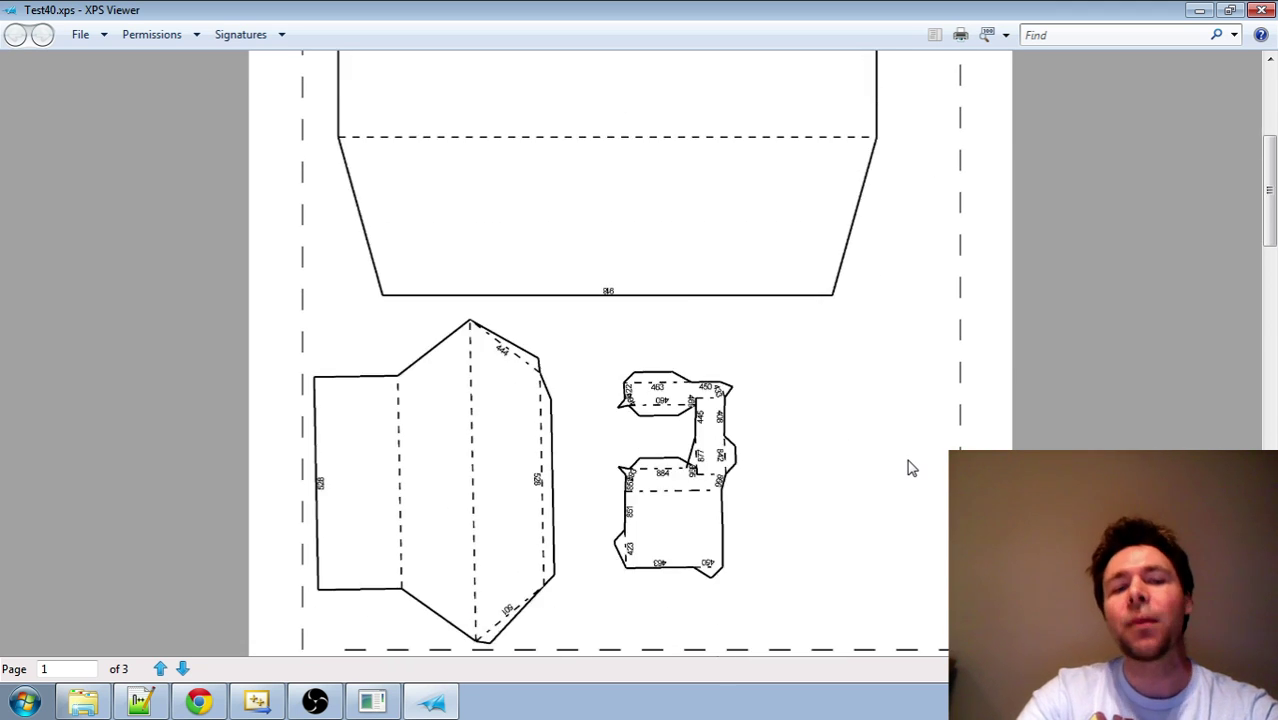
scroll(911, 467, down, 6)
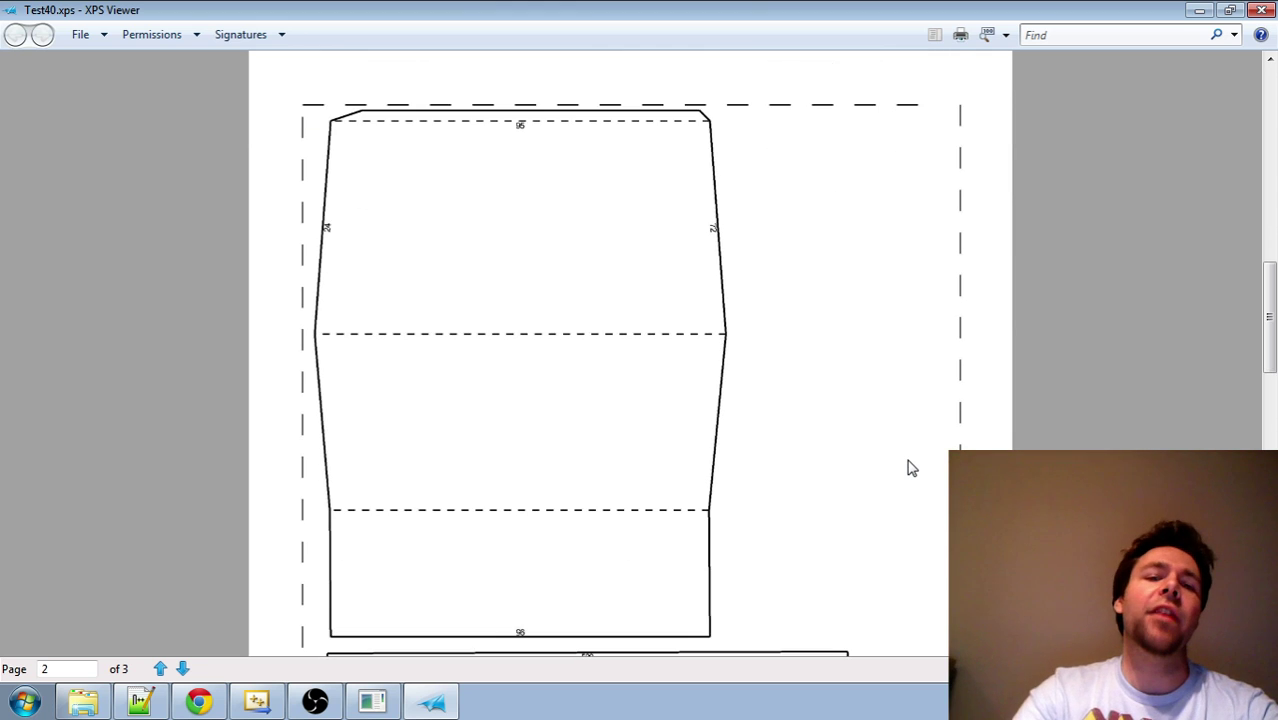
scroll(911, 467, down, 6)
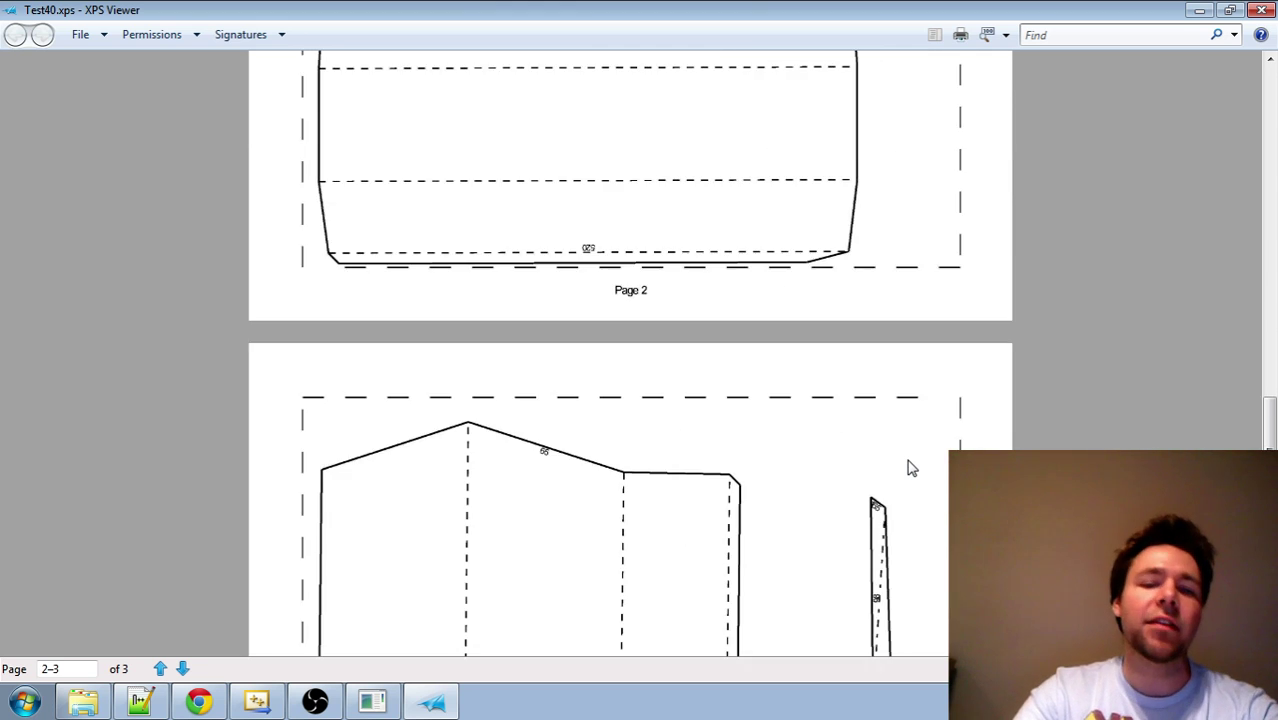
scroll(911, 467, down, 3)
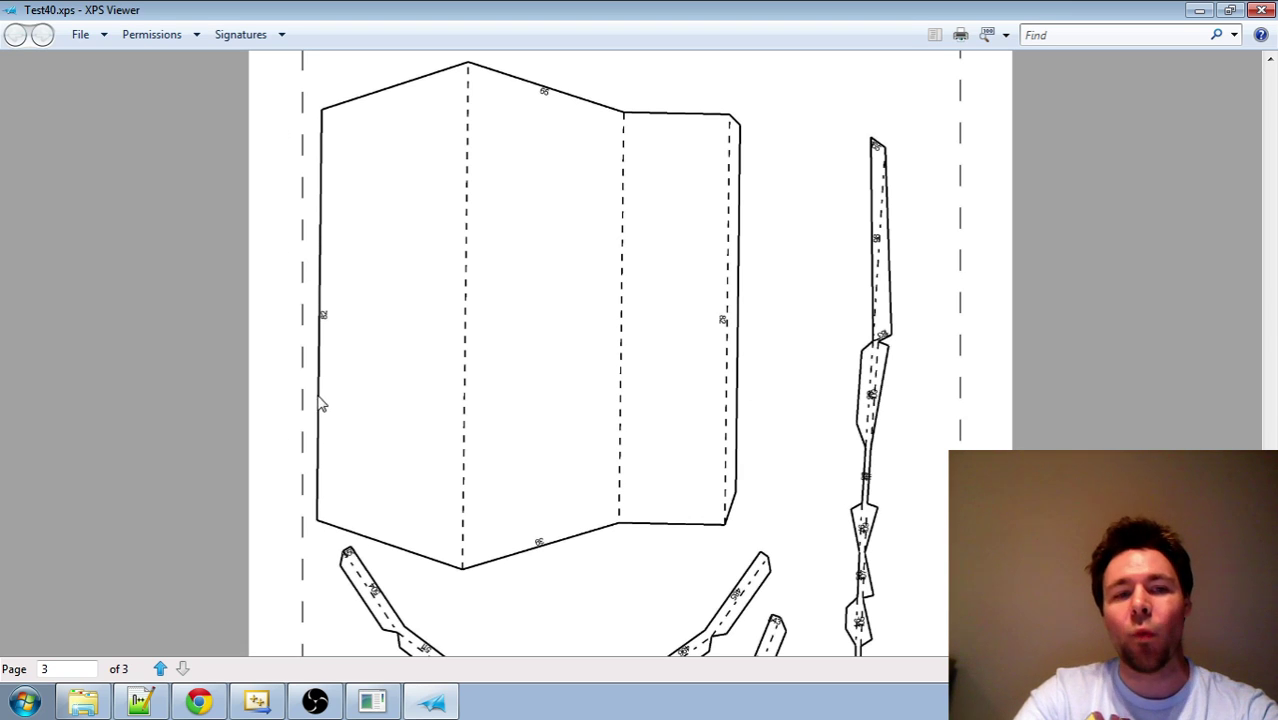
scroll(373, 133, up, 1)
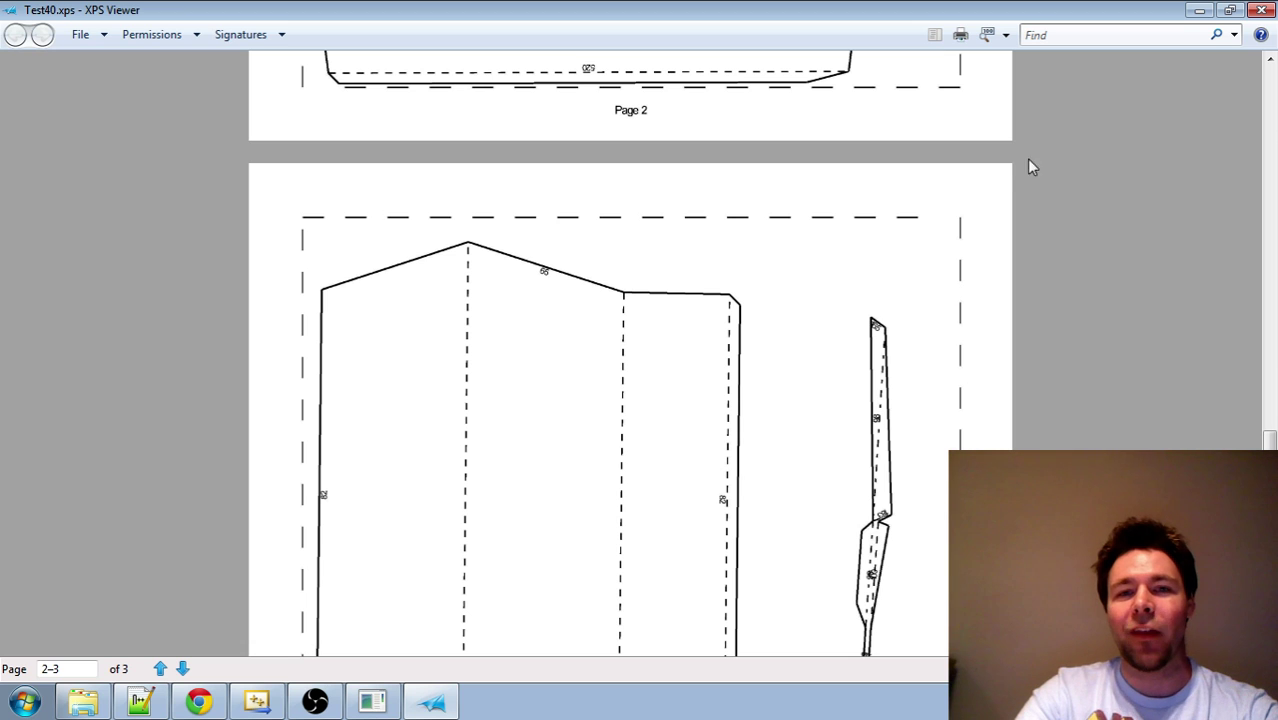
scroll(997, 130, up, 6)
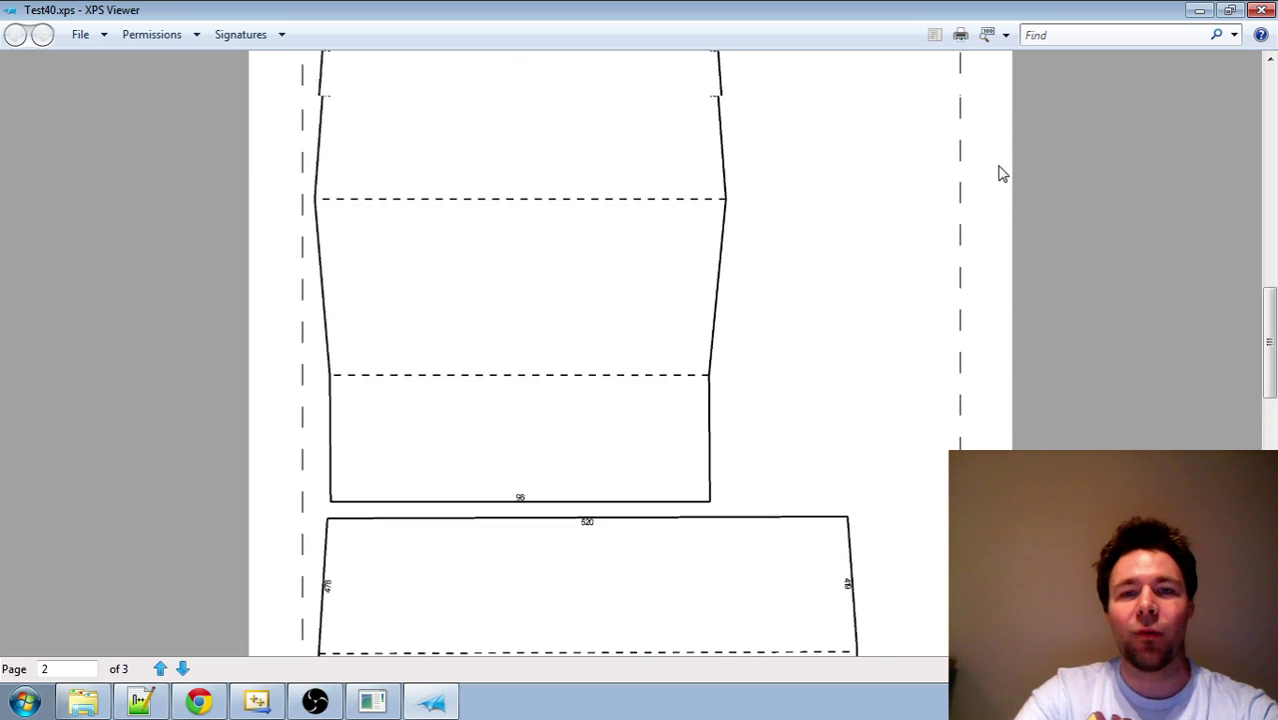
scroll(998, 185, up, 10)
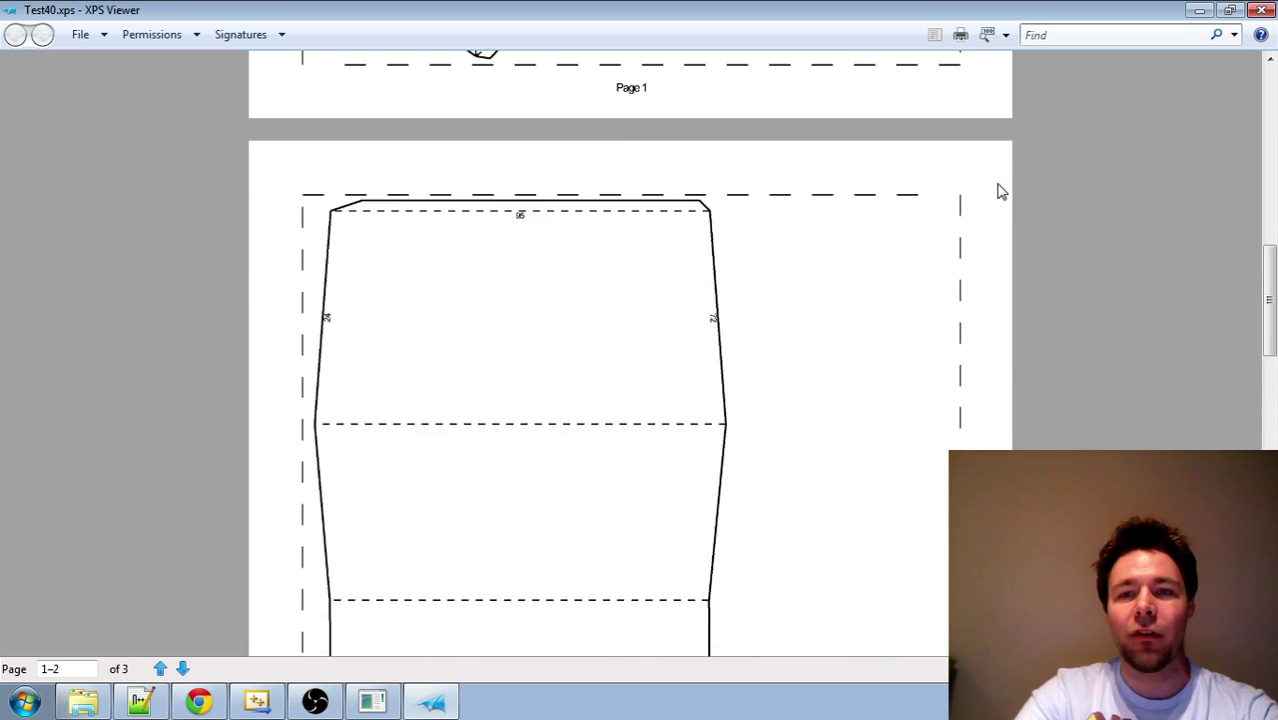
click(1260, 10)
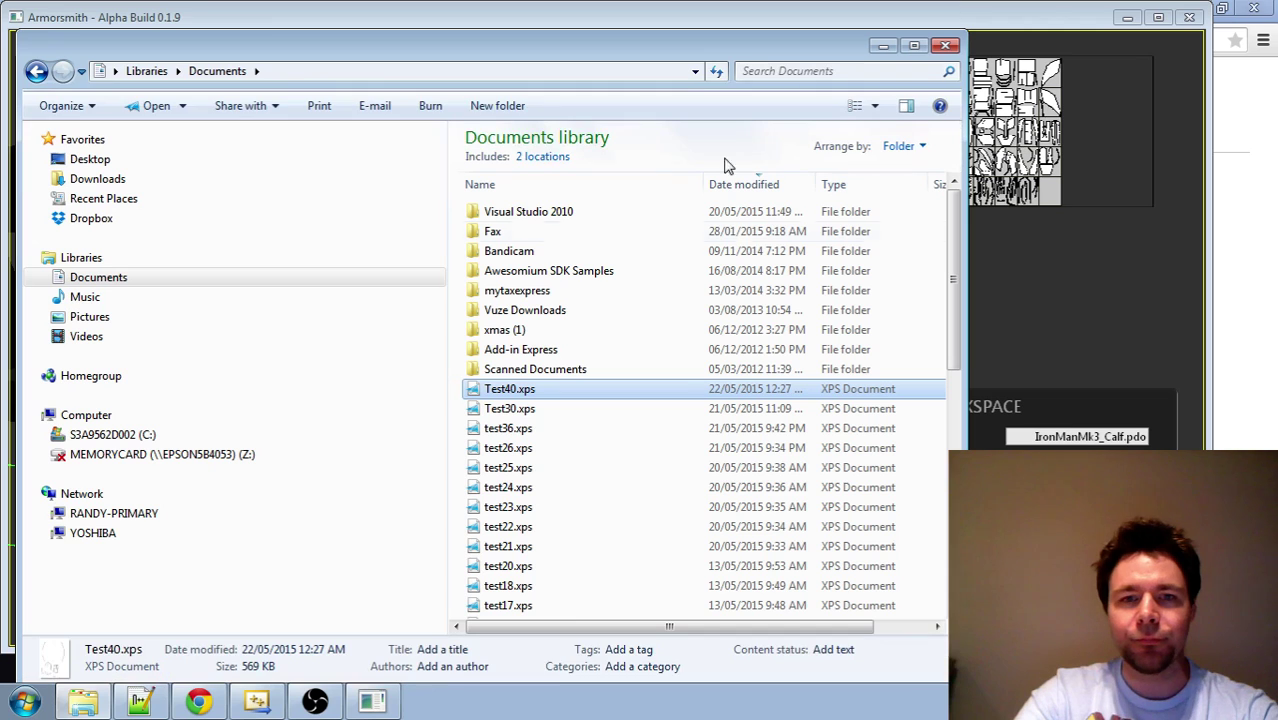
Step: Close Explorer, then zoom out and pan so the chest, back and calf pieces all show
click(946, 46)
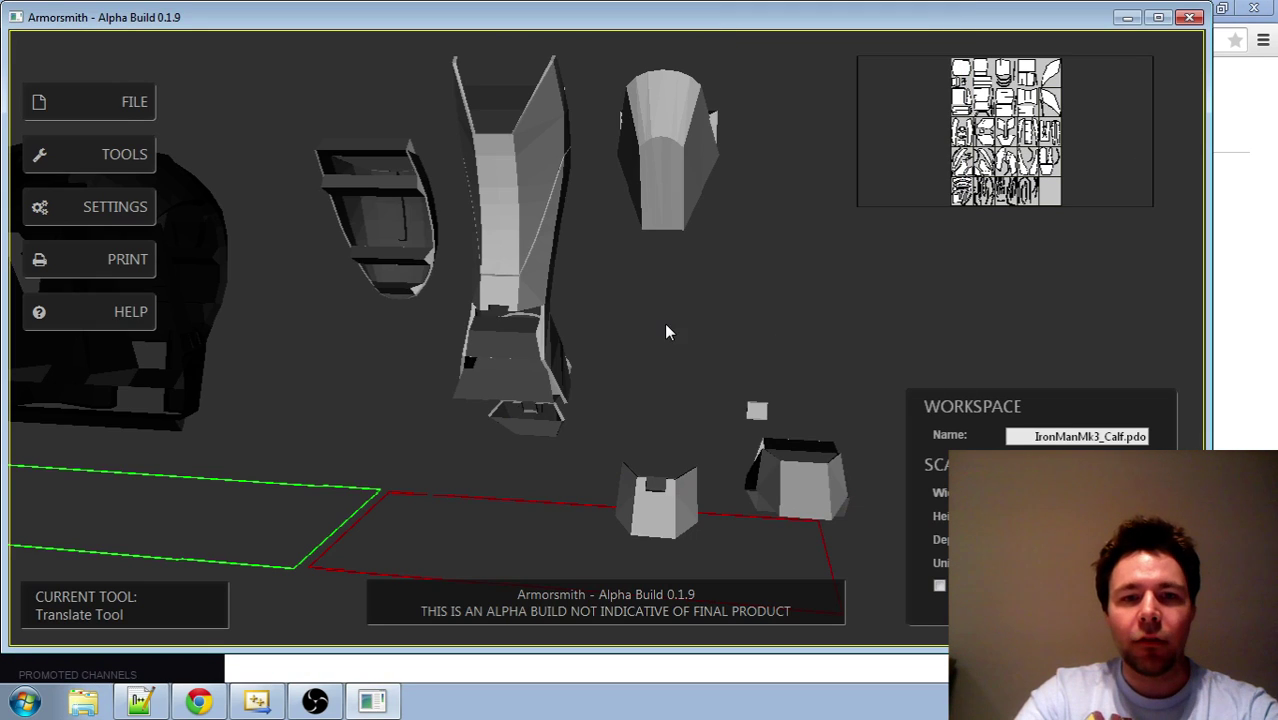
scroll(658, 298, down, 5)
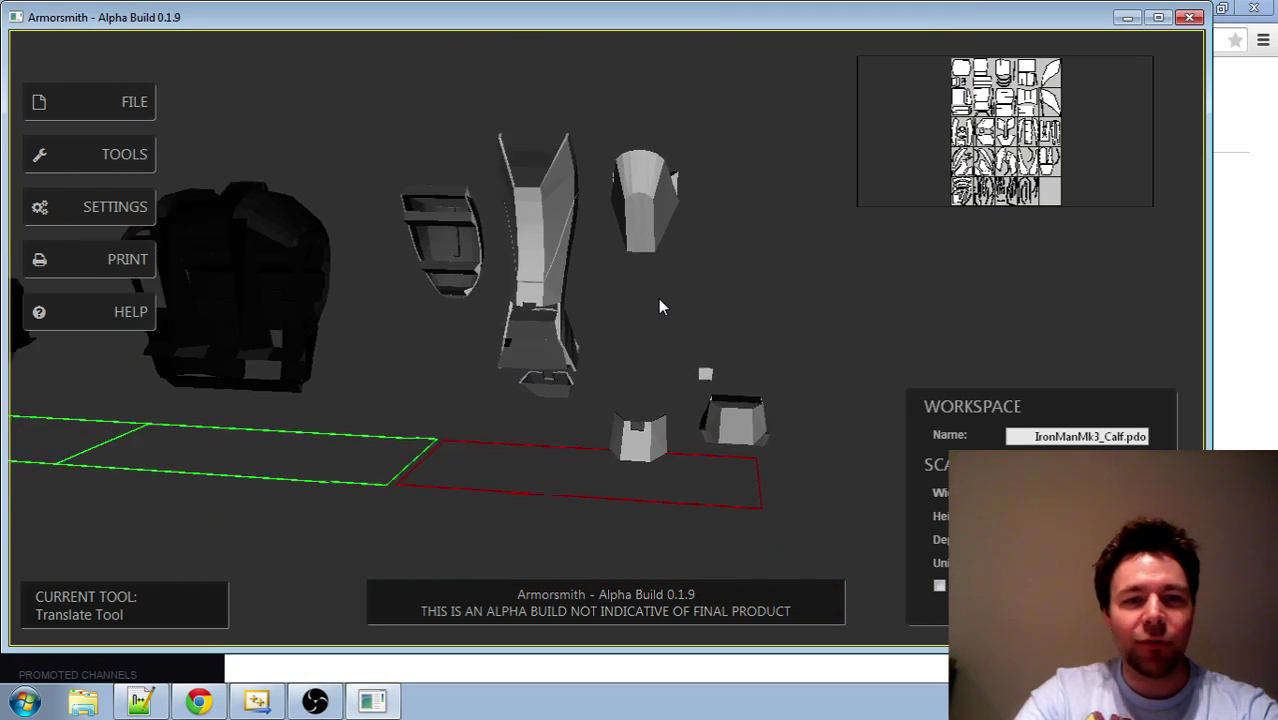
middle_drag(414, 220, 665, 311)
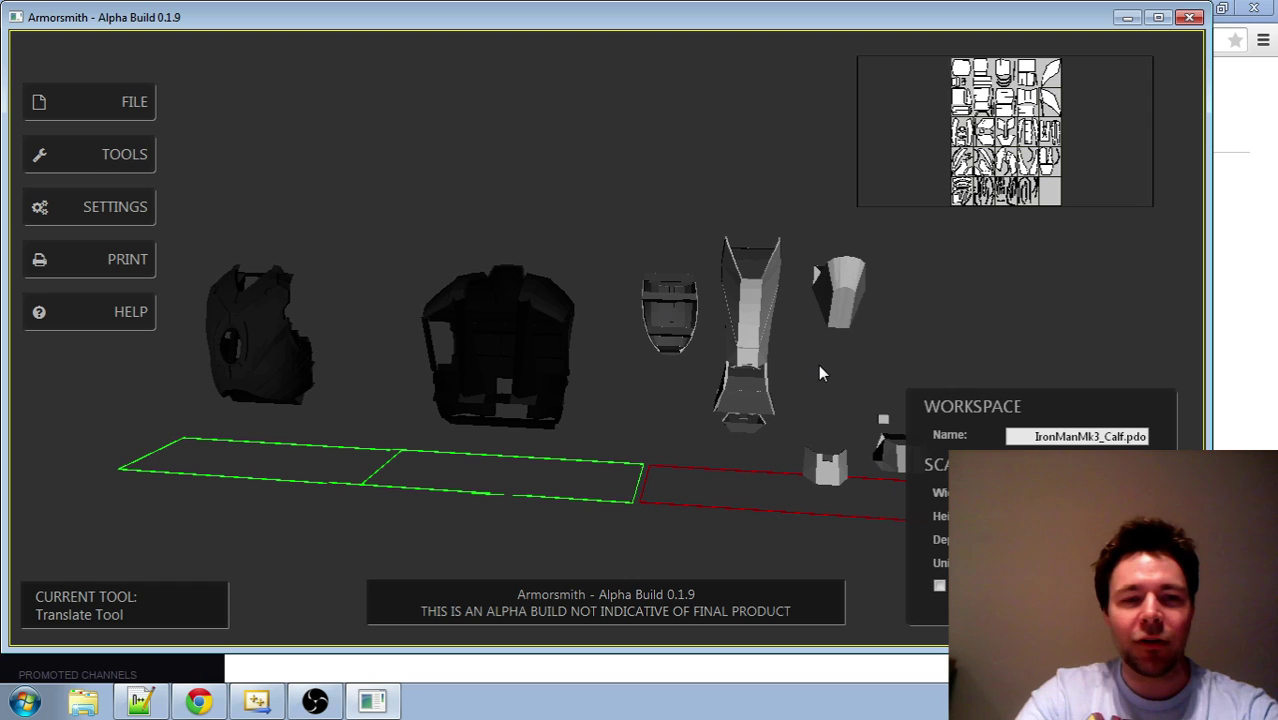